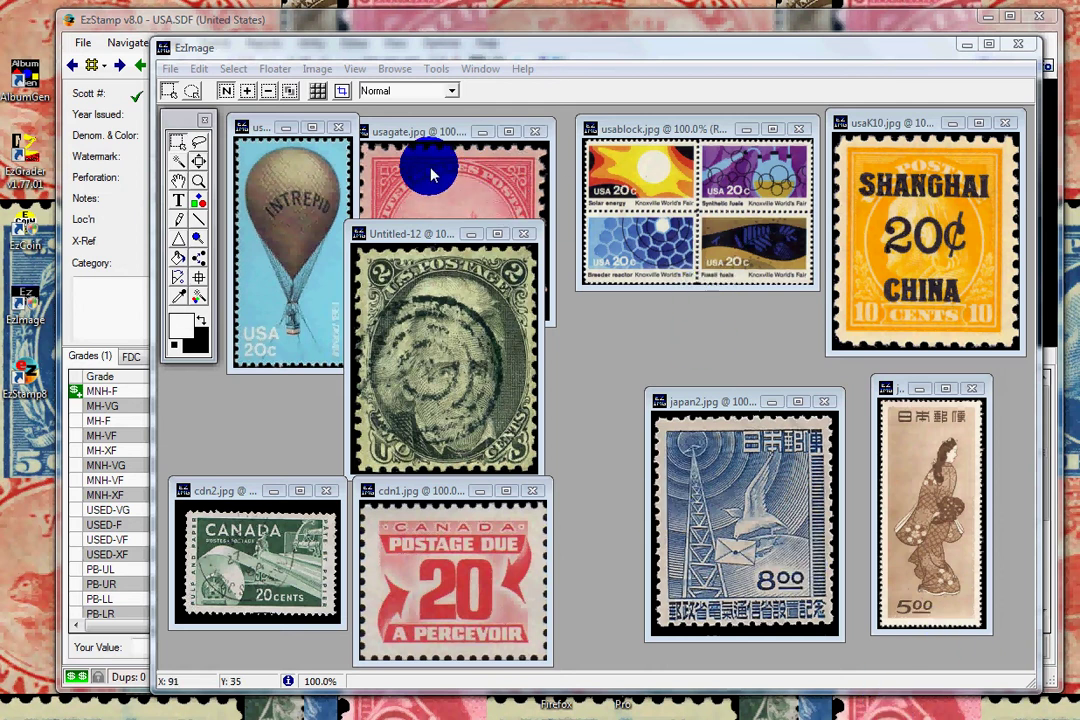
Step: Paste the usagate.jpg Golden Gate stamp image into EzStamp's Analyze and Compare
{"action": "left_click", "coordinate": [390, 132]}
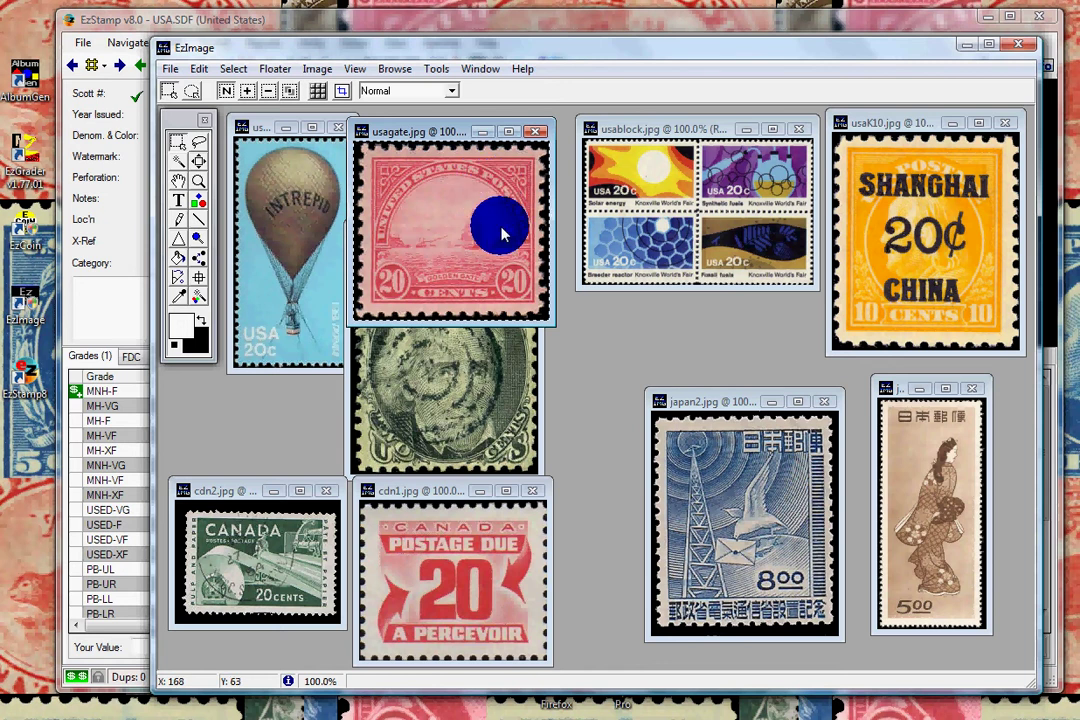
{"action": "left_click", "coordinate": [136, 314]}
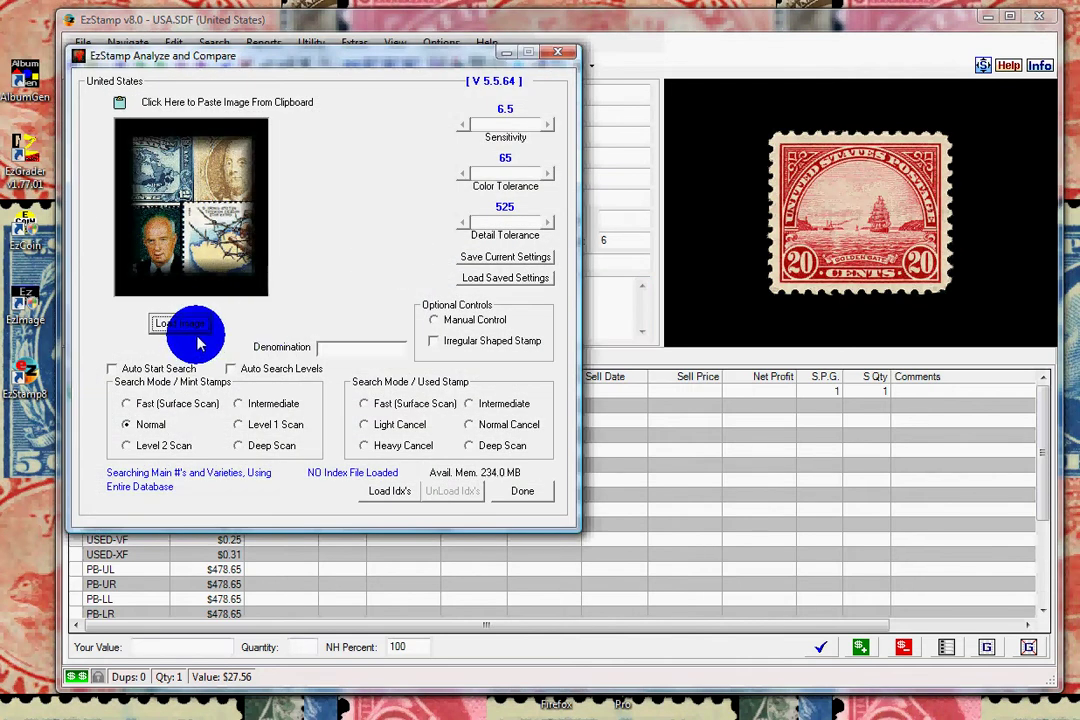
{"action": "left_click", "coordinate": [207, 101]}
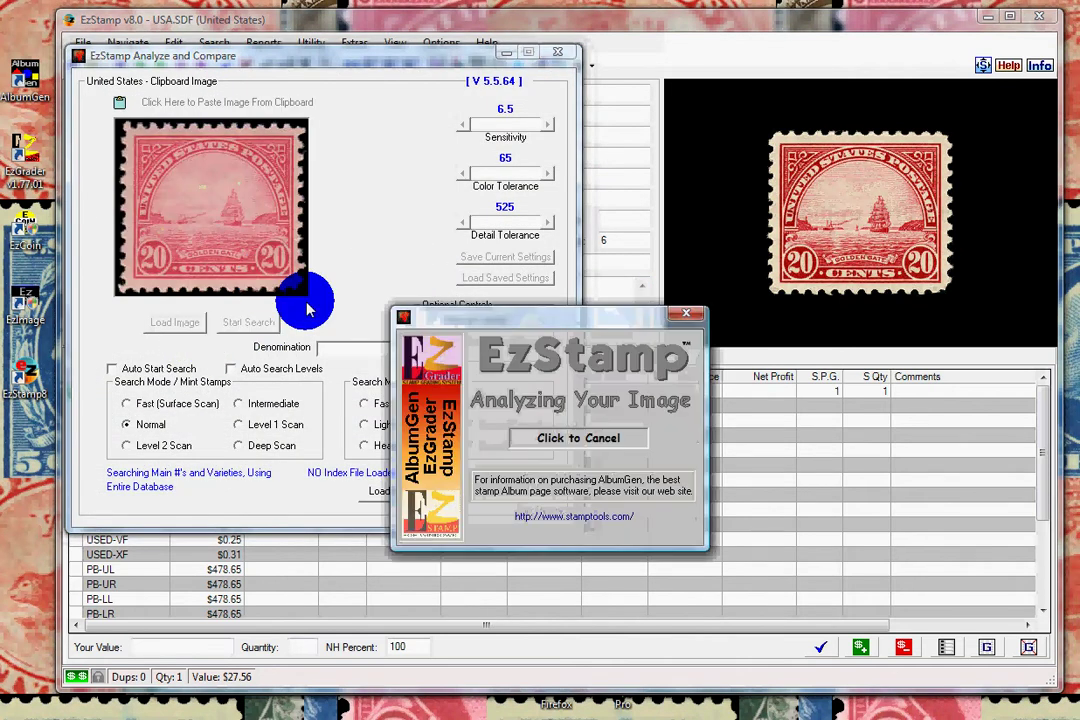
Step: Search with denomination 20c using Fast (Surface Scan), finding matches 567, 5674 and 698
{"action": "left_click", "coordinate": [336, 352]}
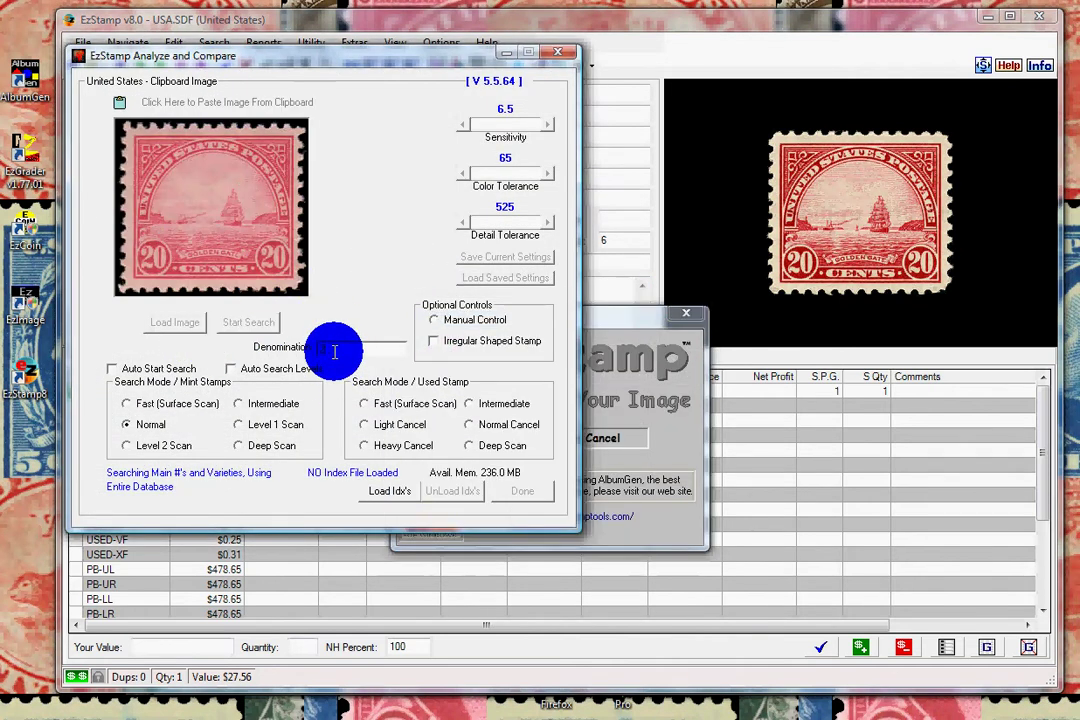
{"action": "type", "text": "20c"}
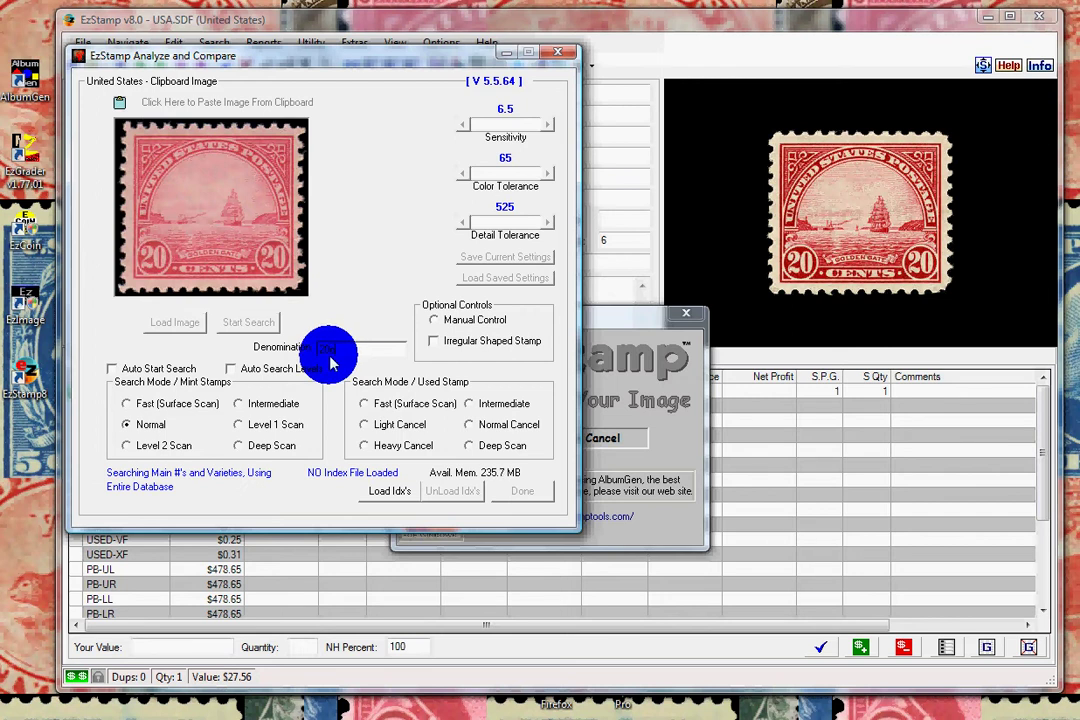
{"action": "left_click", "coordinate": [192, 403]}
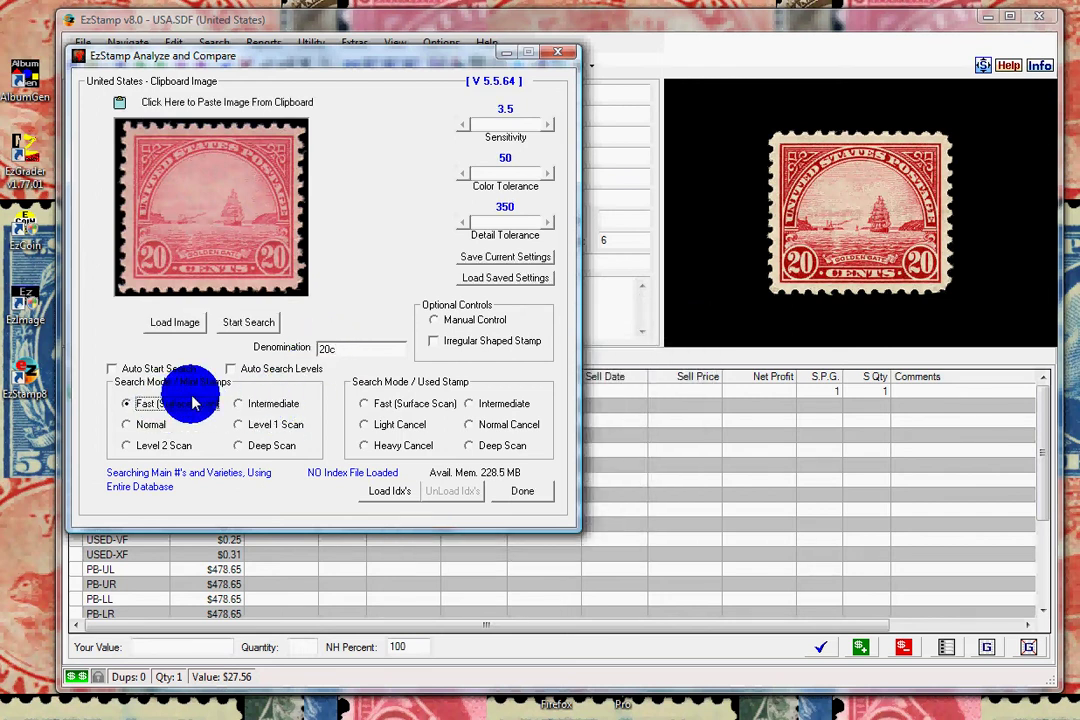
{"action": "left_click", "coordinate": [248, 322]}
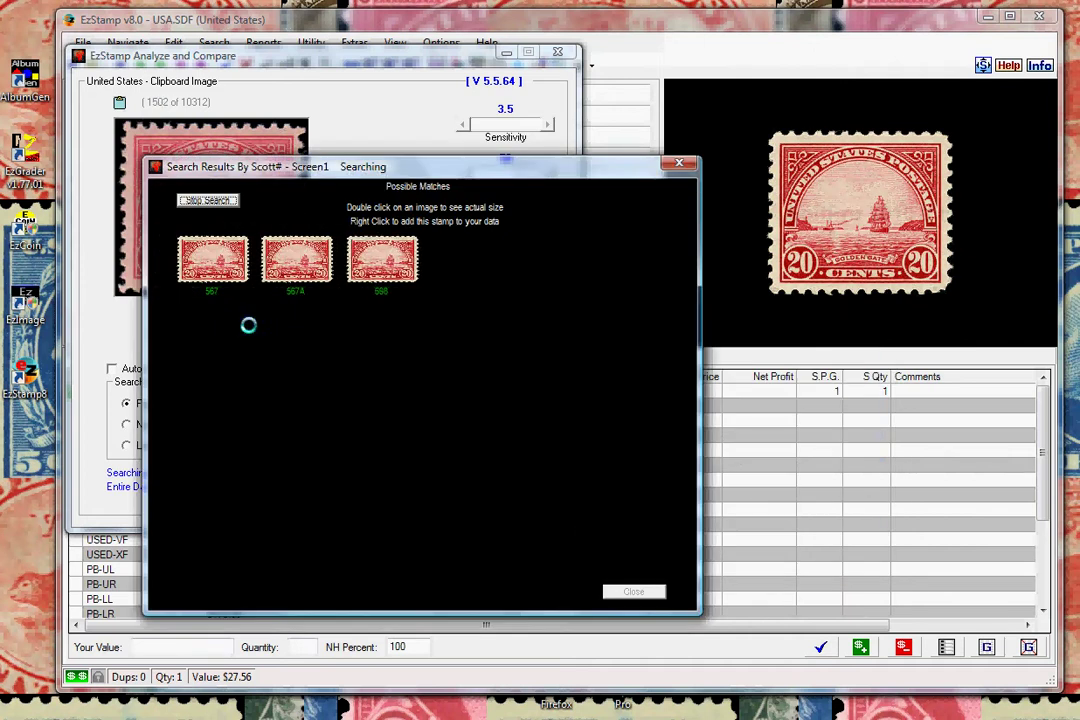
Step: Stop the search and inspect match 567 at actual size
{"action": "left_click", "coordinate": [222, 204]}
{"action": "double_click", "coordinate": [208, 260]}
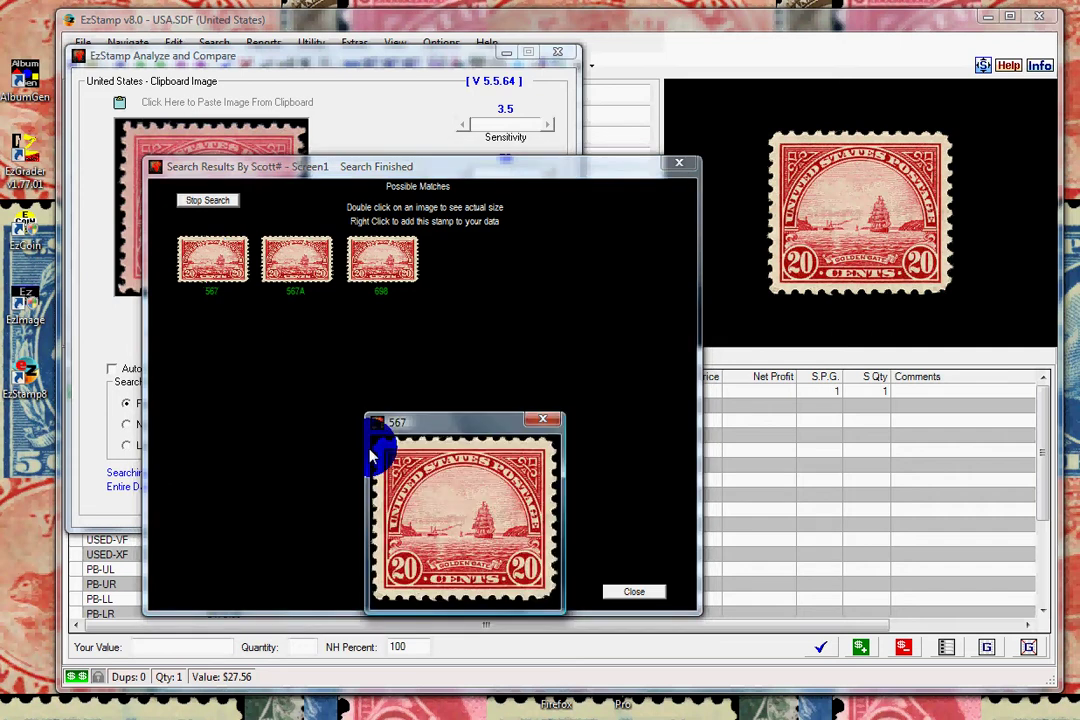
{"action": "left_click_drag", "start_coordinate": [413, 430], "coordinate": [392, 360]}
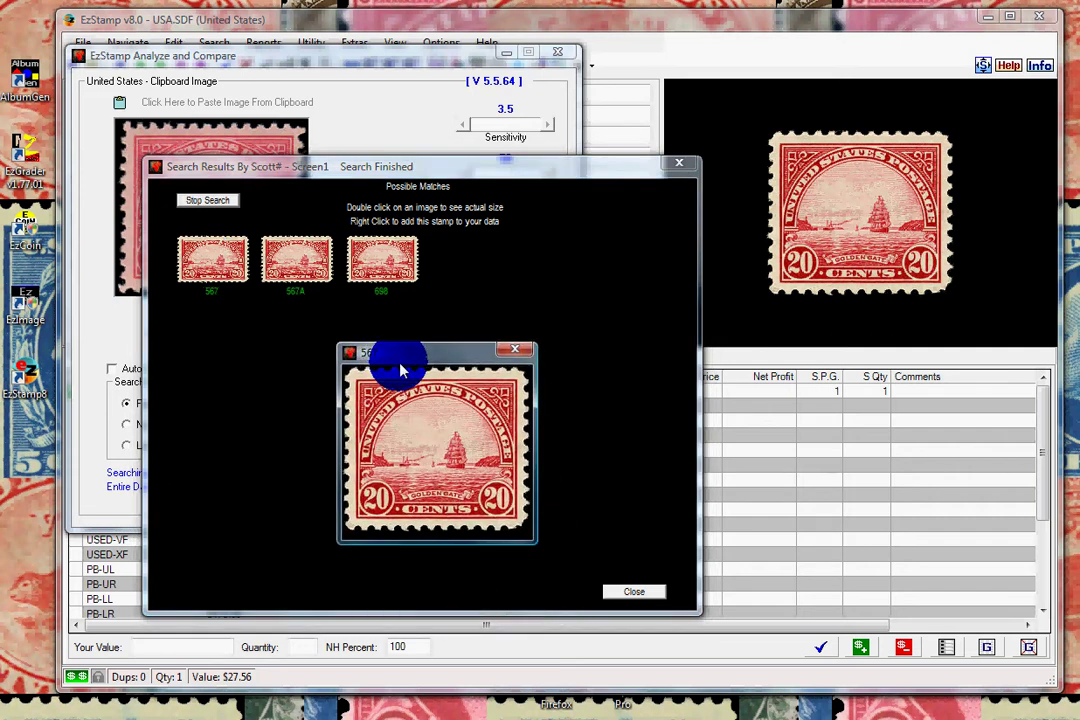
{"action": "left_click", "coordinate": [514, 350]}
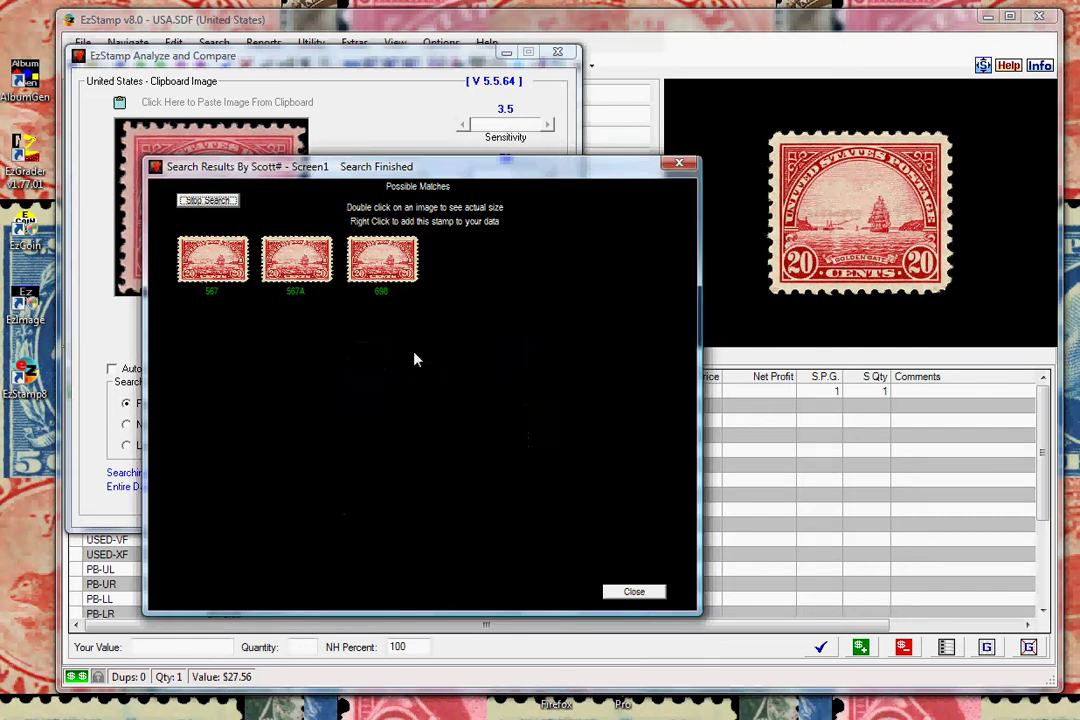
Step: Add Scott 698 to inventory as one MH-VF copy worth $9.90, then return to EzImage
{"action": "right_click", "coordinate": [383, 276]}
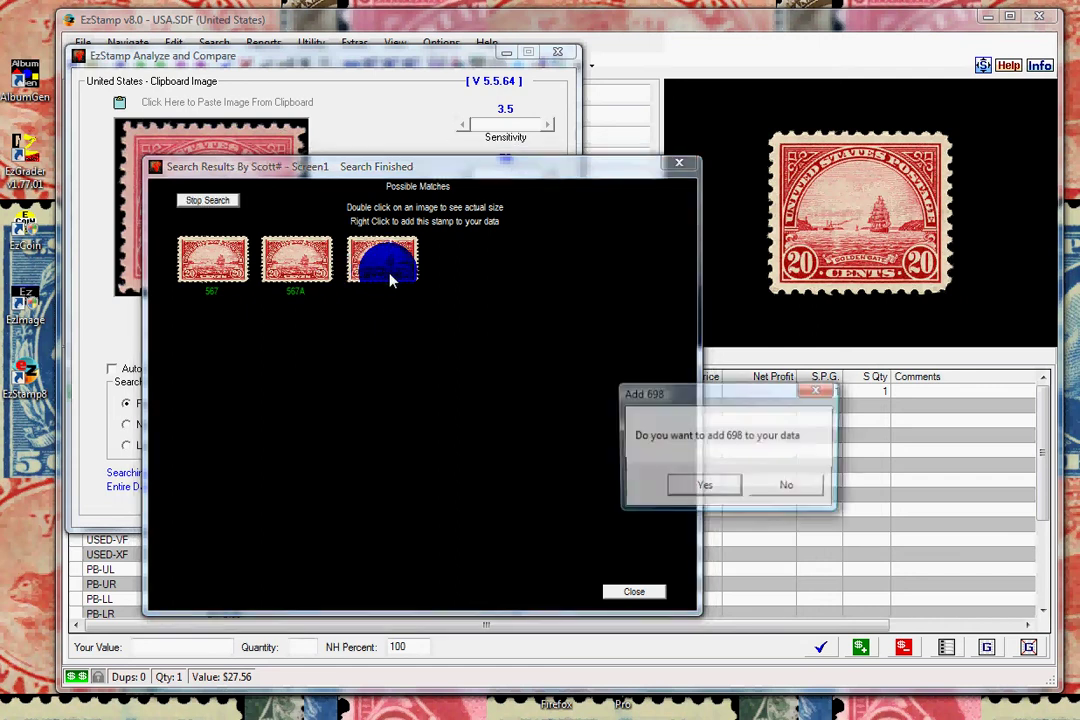
{"action": "left_click", "coordinate": [714, 489]}
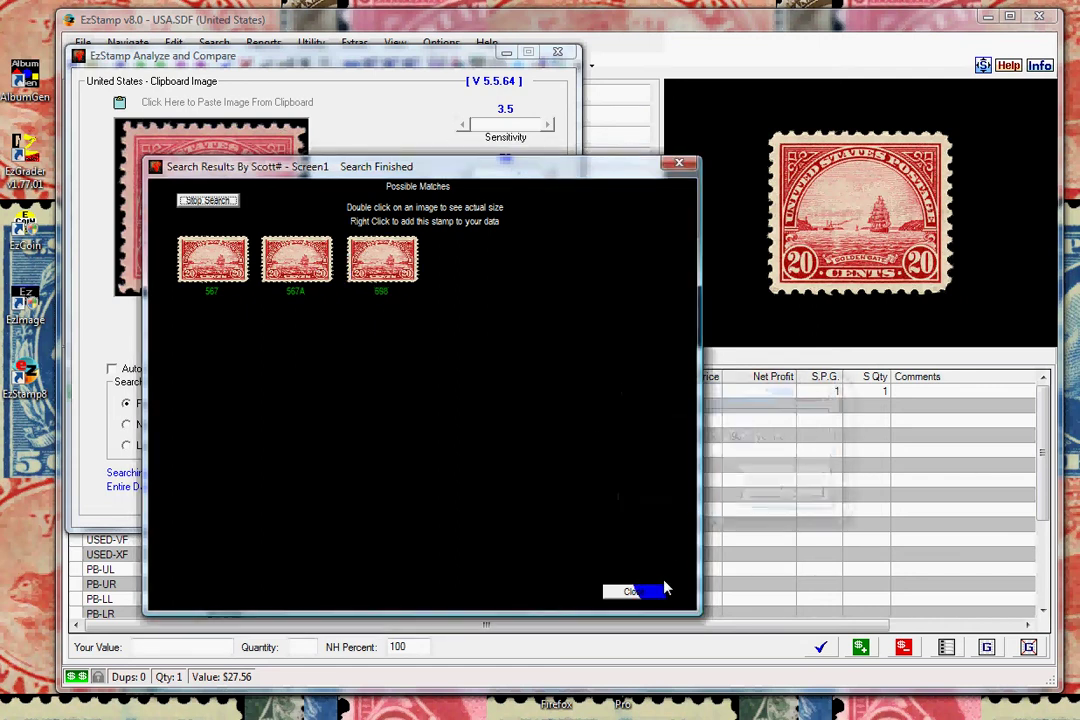
{"action": "left_click", "coordinate": [634, 591]}
{"action": "left_click", "coordinate": [524, 492]}
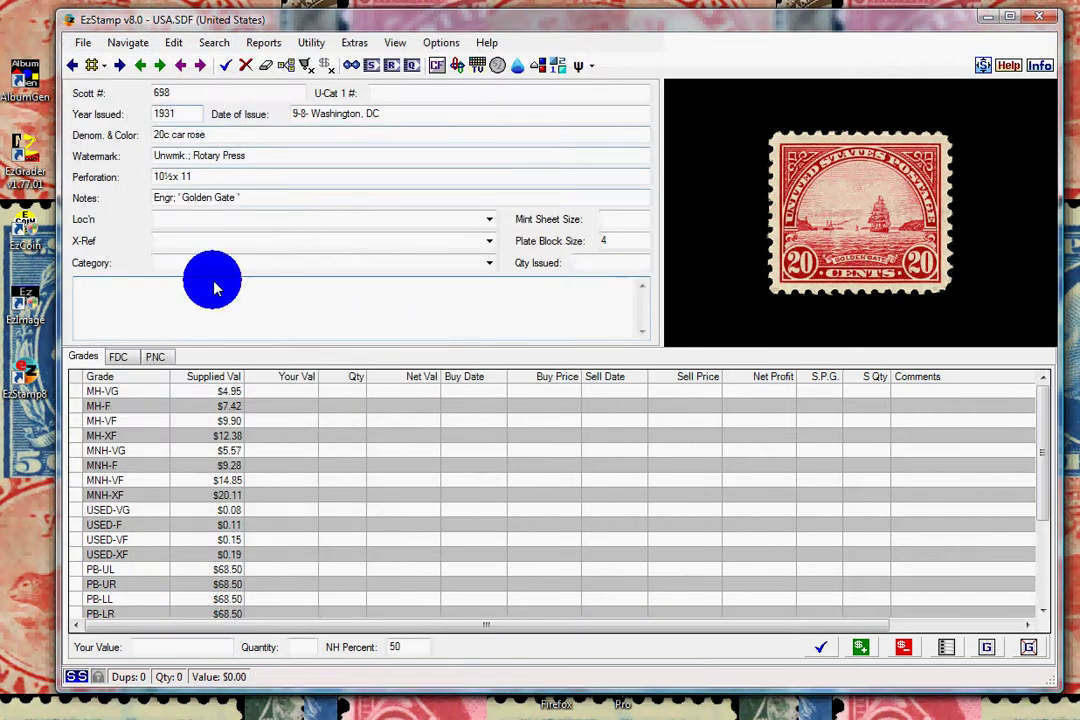
{"action": "left_click", "coordinate": [228, 419]}
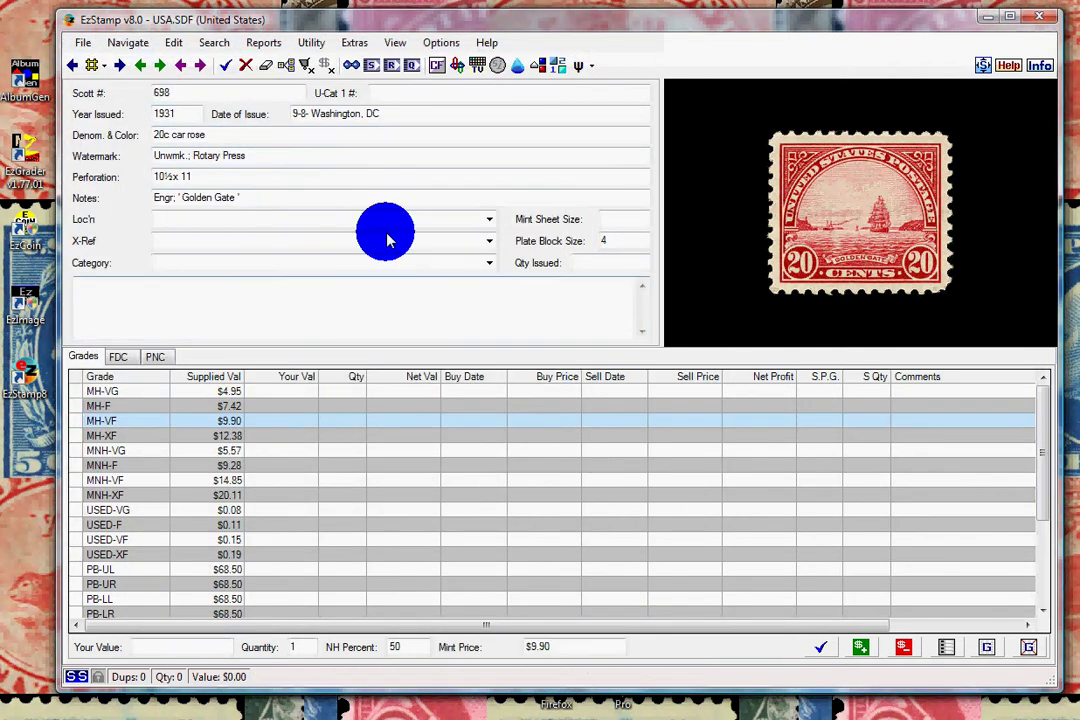
{"action": "left_click", "coordinate": [226, 65]}
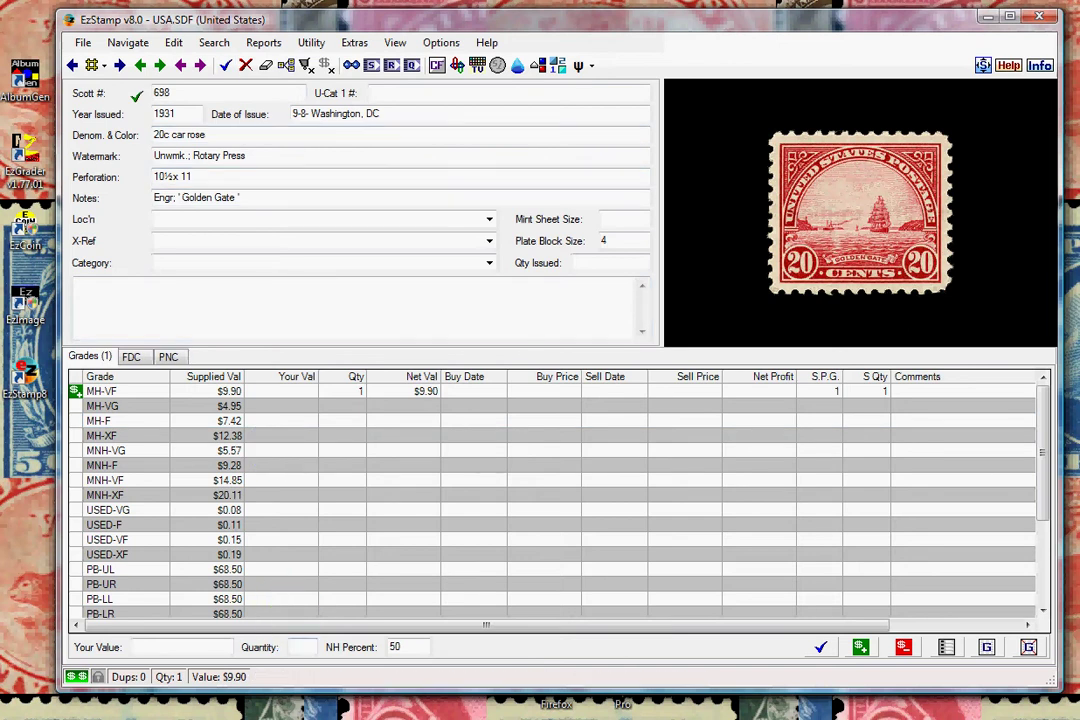
{"action": "key", "text": "alt+Tab"}
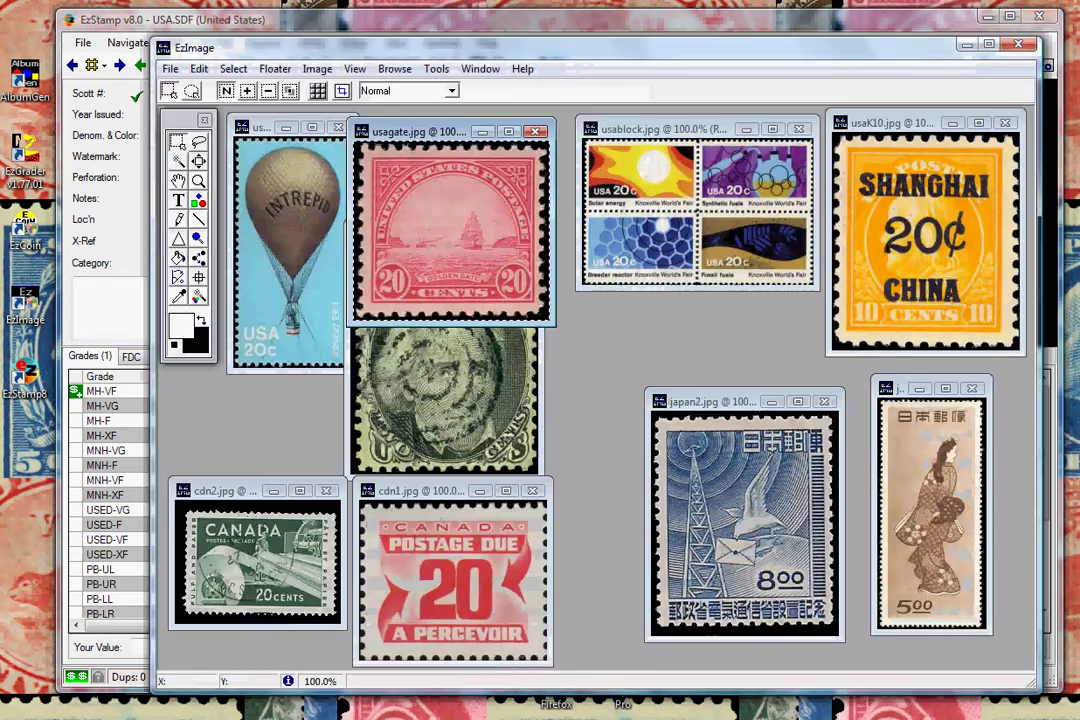
Step: Close the Golden Gate picture and make the balloon stamp image active
{"action": "left_click", "coordinate": [533, 132]}
{"action": "left_click", "coordinate": [265, 125]}
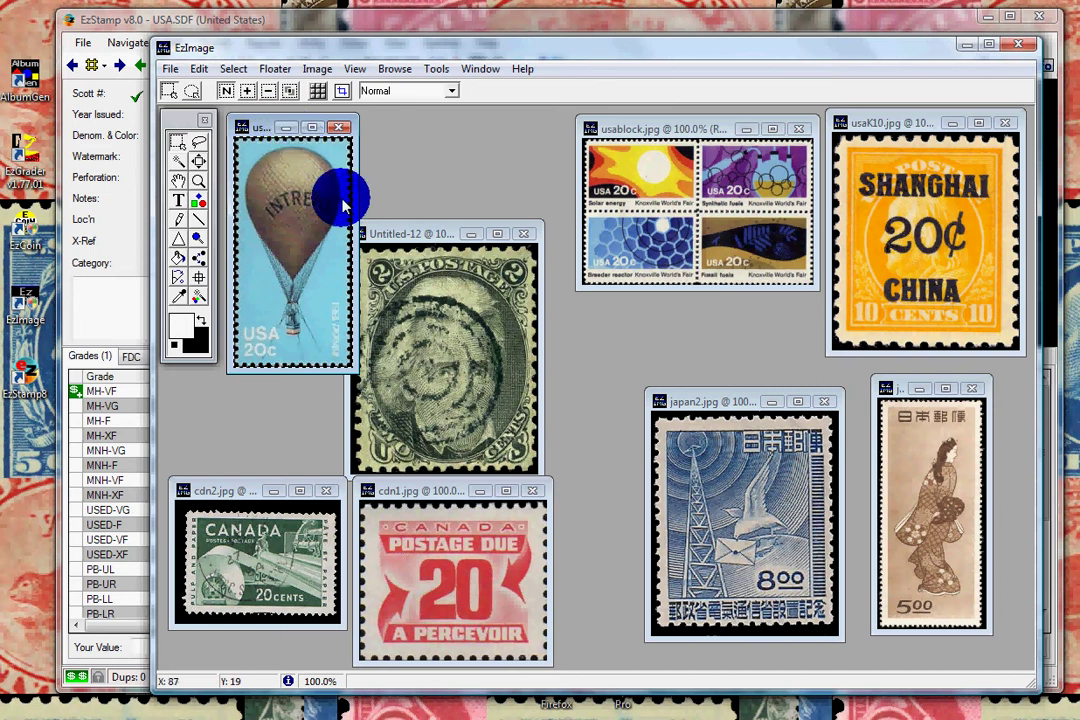
{"action": "left_click", "coordinate": [125, 328]}
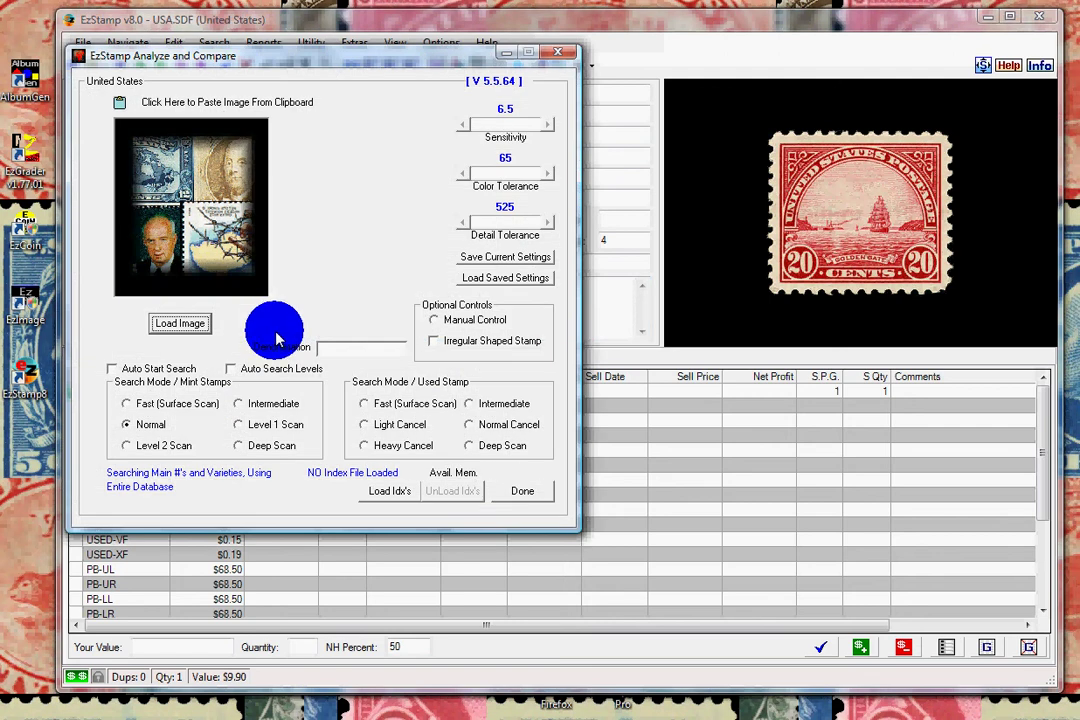
Step: Paste the balloon stamp with denomination 20c and run a Fast (Surface Scan) search, finding 2032
{"action": "left_click", "coordinate": [325, 350]}
{"action": "type", "text": "20c"}
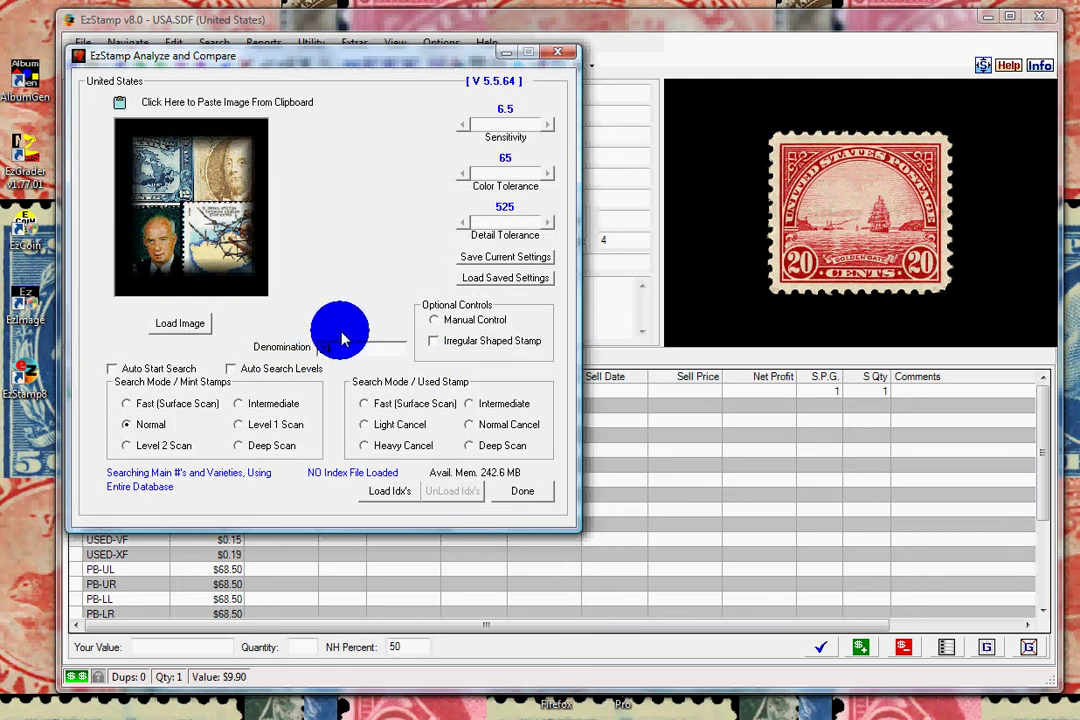
{"action": "left_click", "coordinate": [245, 265]}
{"action": "left_click", "coordinate": [210, 101]}
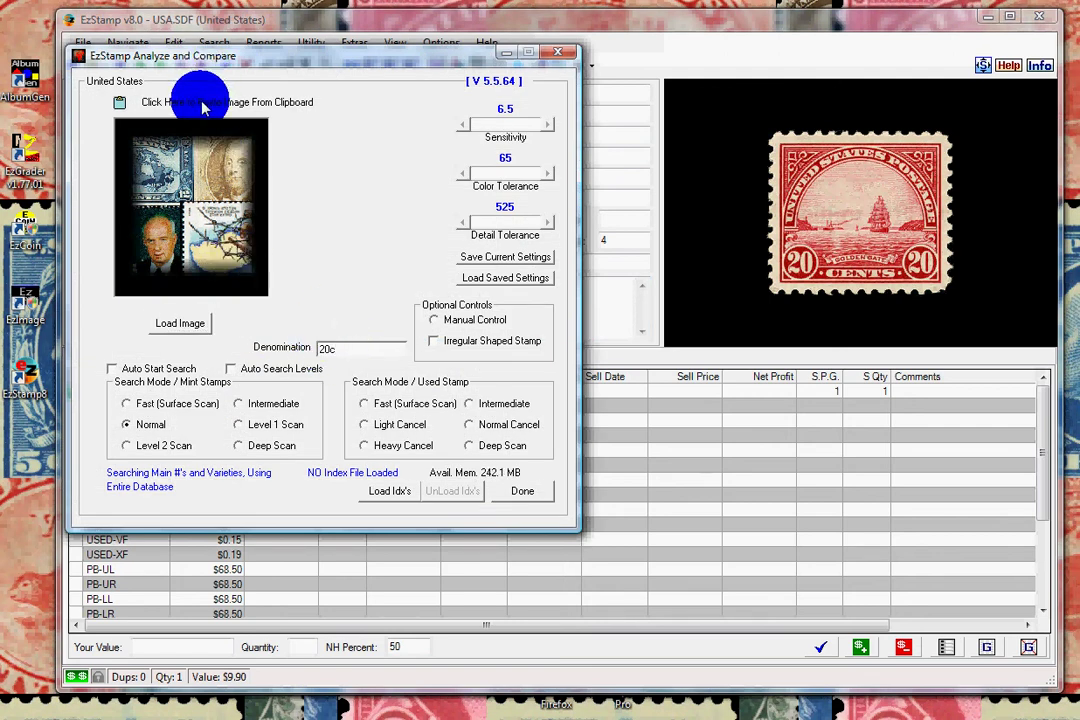
{"action": "left_click", "coordinate": [134, 401]}
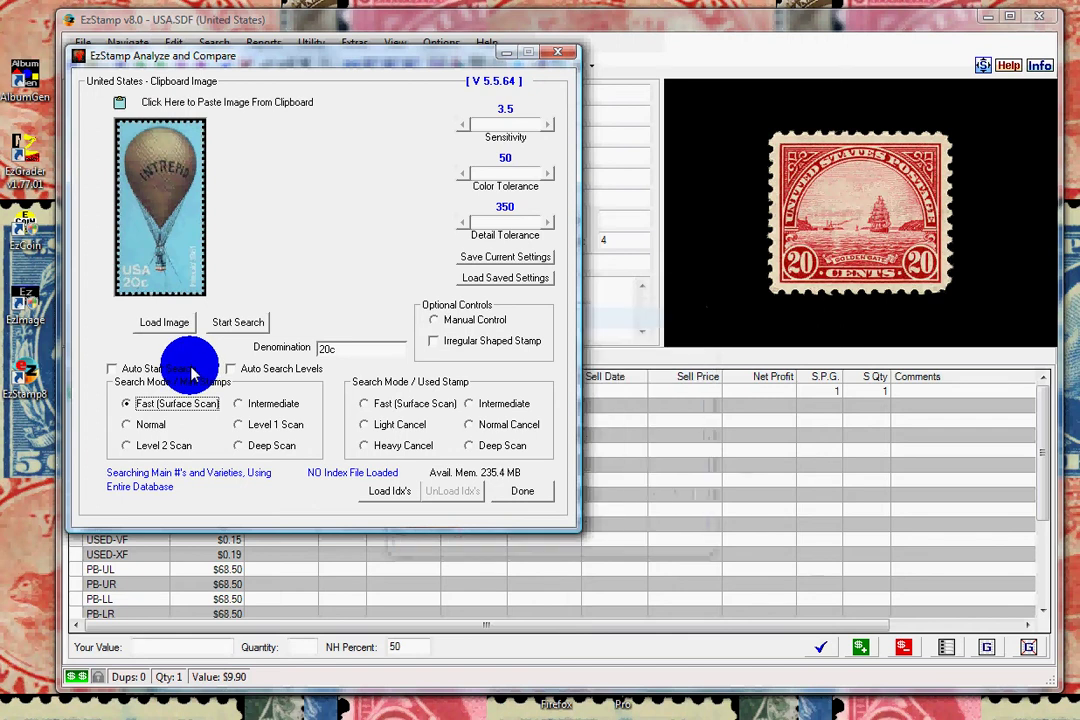
{"action": "left_click", "coordinate": [228, 320]}
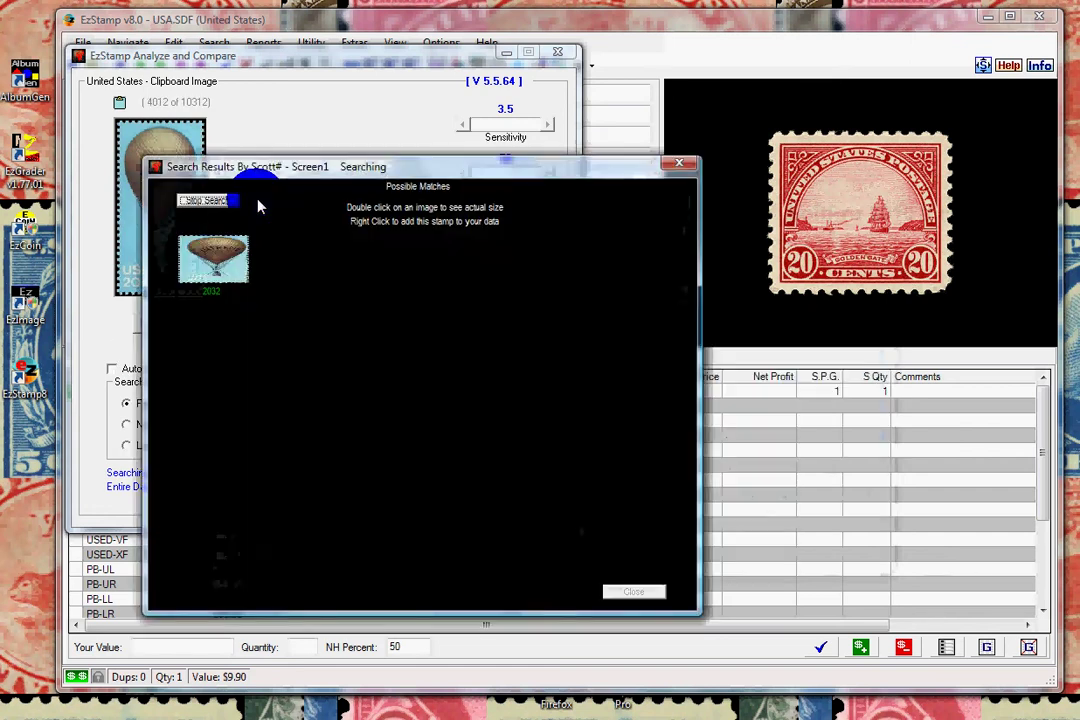
Step: View Scott 2032 at actual size, stop and close the search, and switch back to EzImage
{"action": "double_click", "coordinate": [222, 268]}
{"action": "left_click_drag", "start_coordinate": [400, 428], "coordinate": [390, 342]}
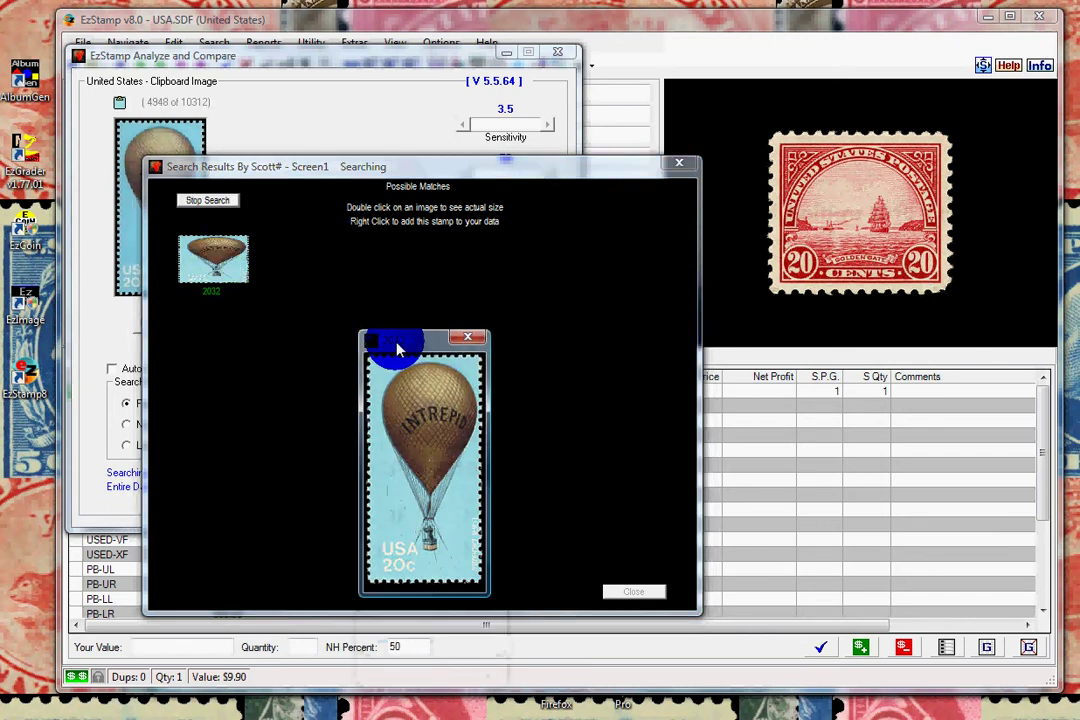
{"action": "left_click", "coordinate": [468, 344]}
{"action": "left_click", "coordinate": [207, 200]}
{"action": "left_click", "coordinate": [626, 593]}
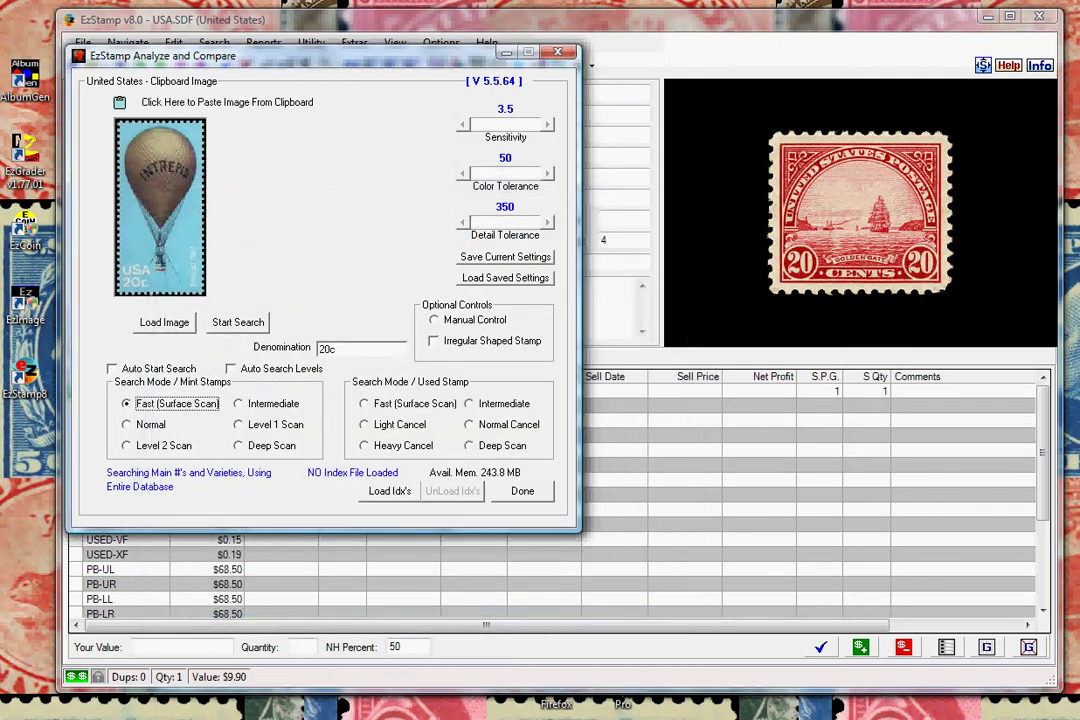
{"action": "key", "text": "alt+Tab"}
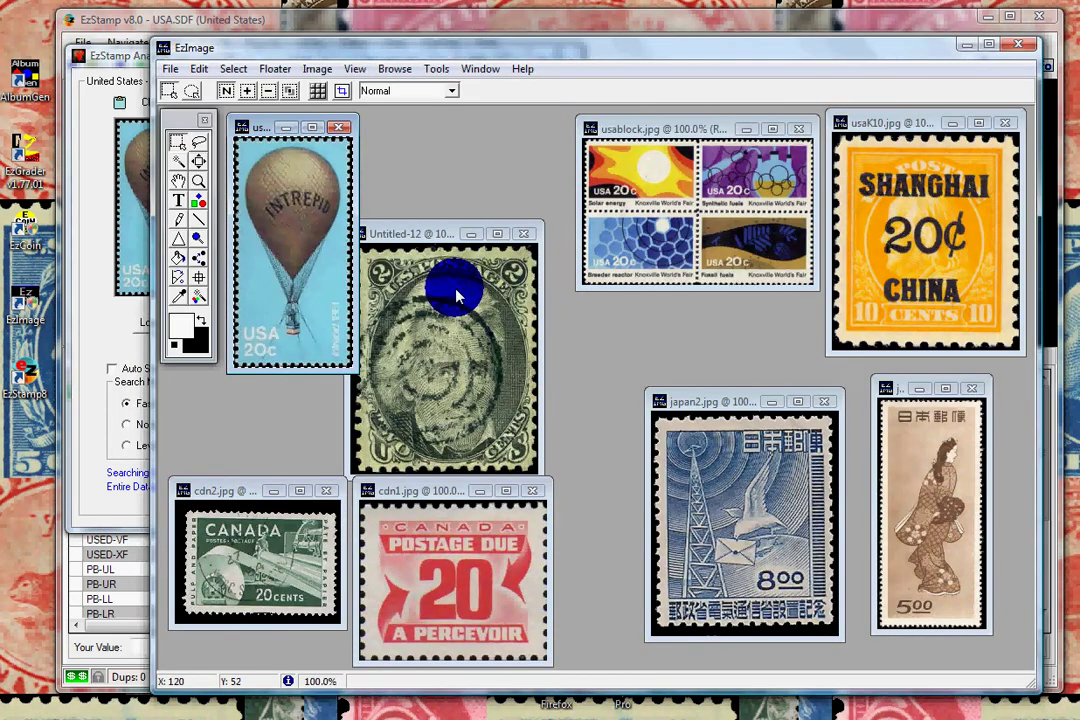
Step: Close the balloon picture, paste the usablock block-of-four image into the analyzer, and start searching
{"action": "left_click", "coordinate": [340, 128]}
{"action": "left_click_drag", "start_coordinate": [640, 130], "coordinate": [569, 141]}
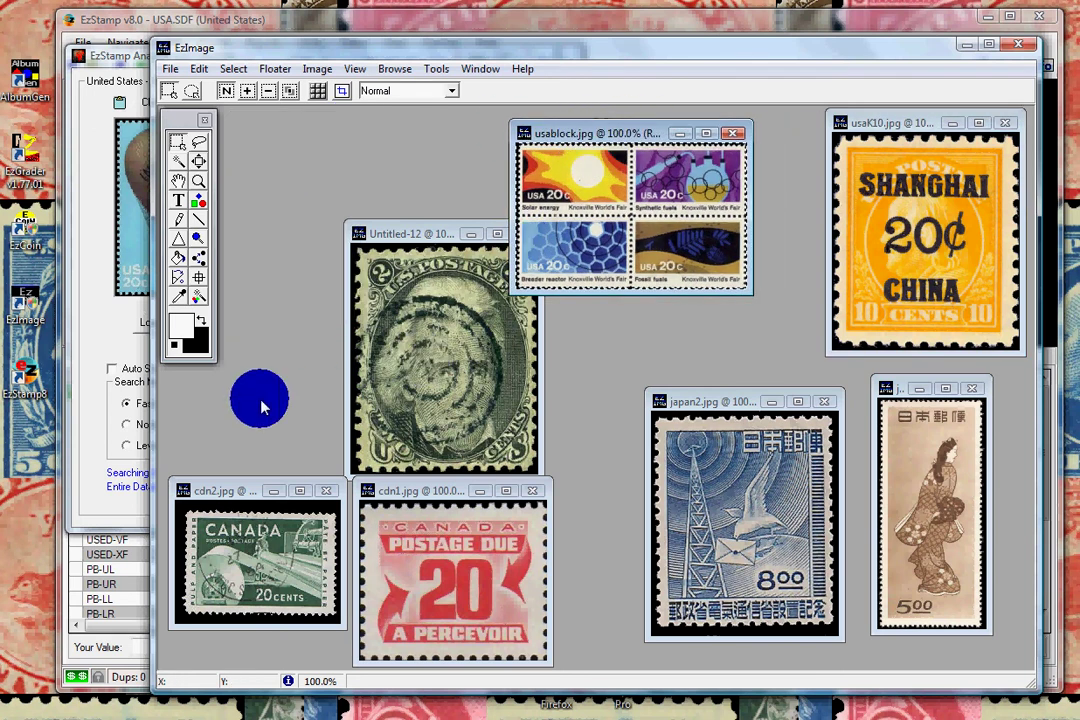
{"action": "left_click", "coordinate": [108, 414]}
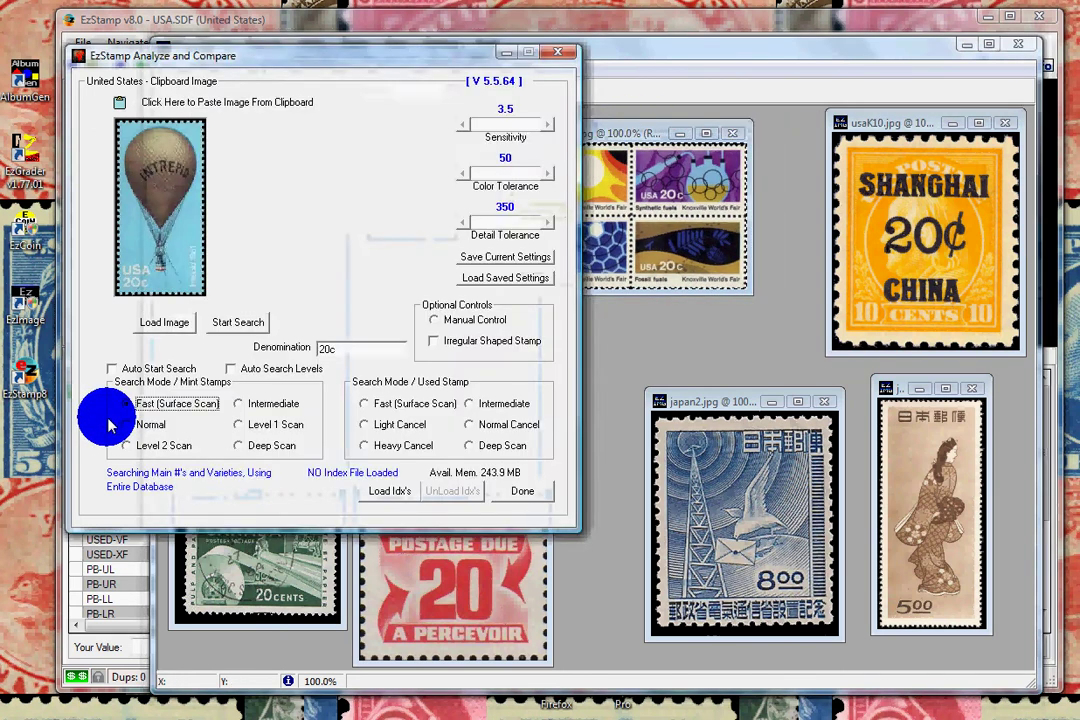
{"action": "left_click", "coordinate": [154, 101]}
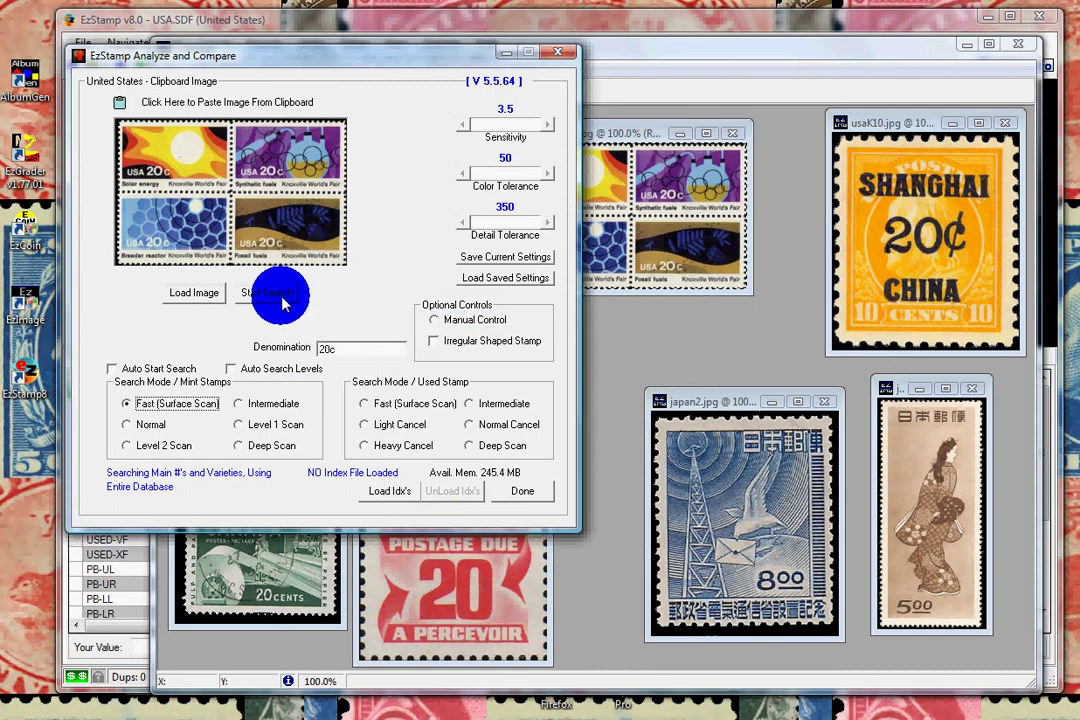
{"action": "left_click", "coordinate": [281, 295]}
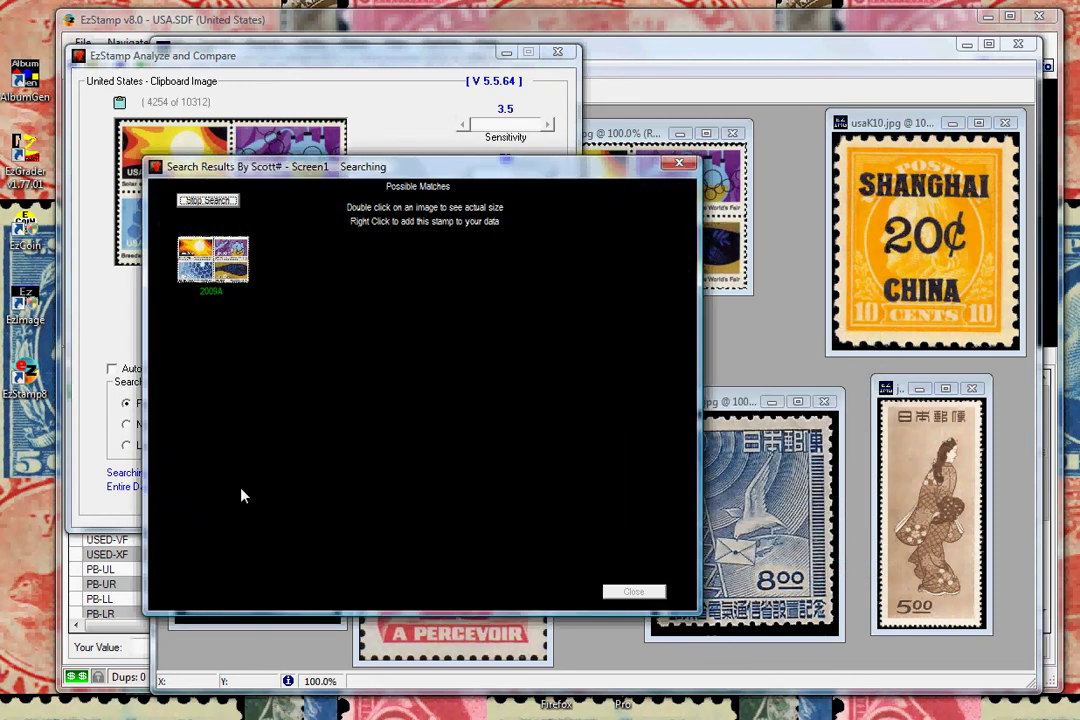
Step: View match 2009A at actual size, close the results, analyzer and block image, and return to EzStamp
{"action": "left_click", "coordinate": [208, 200]}
{"action": "double_click", "coordinate": [212, 258]}
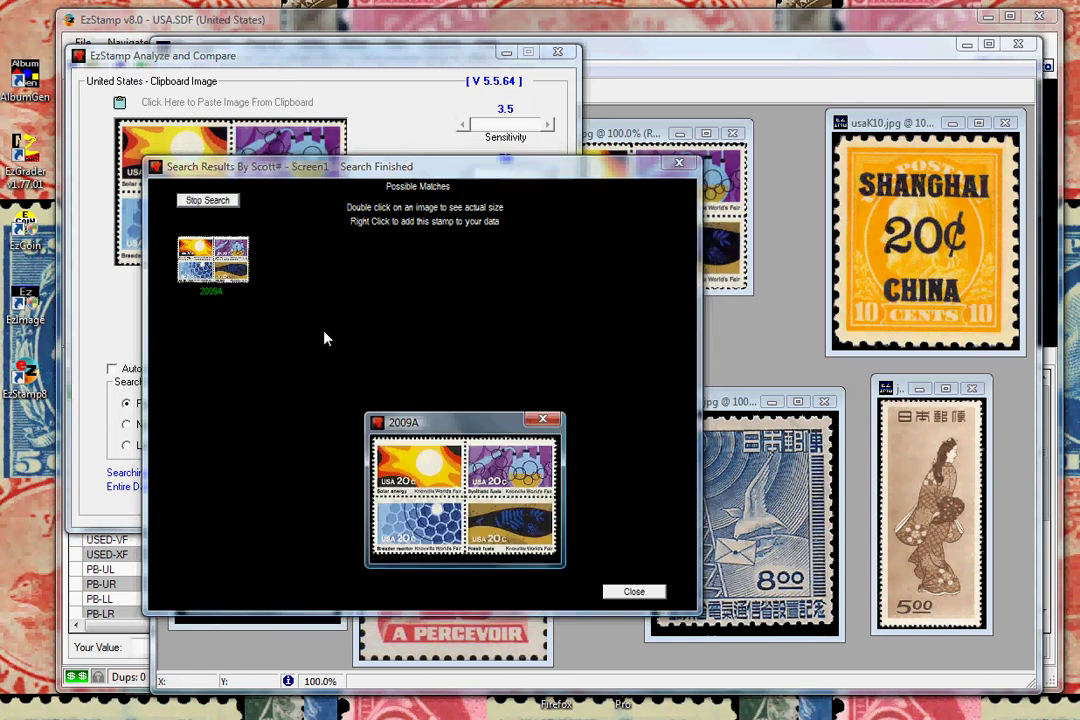
{"action": "left_click", "coordinate": [543, 419]}
{"action": "left_click", "coordinate": [634, 592]}
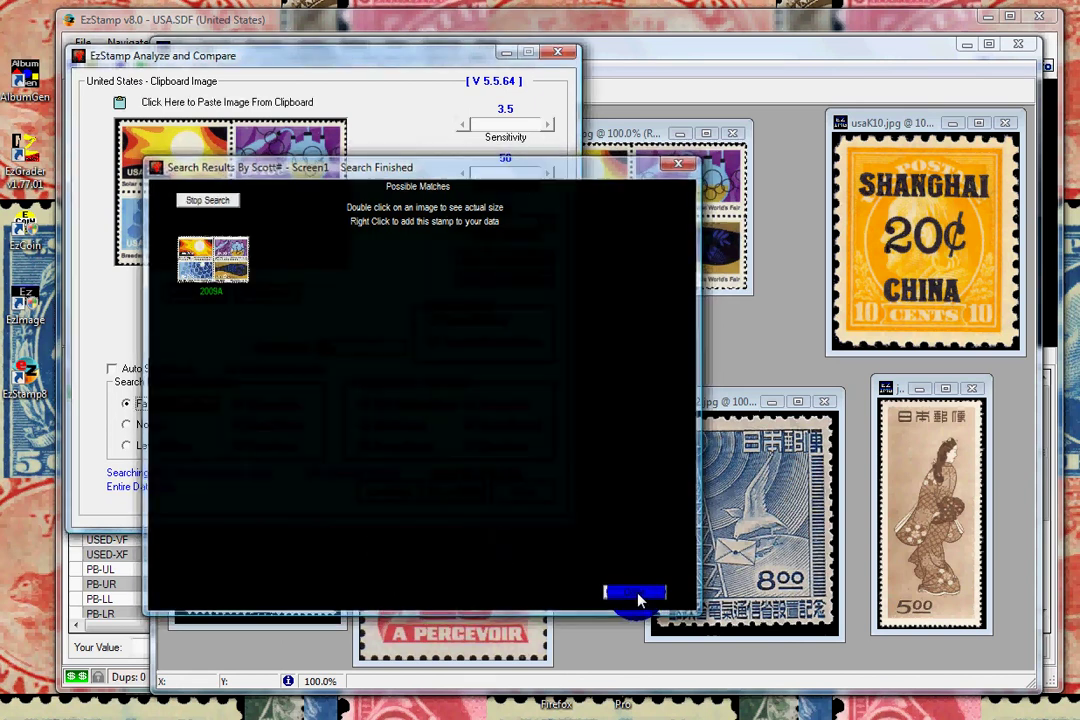
{"action": "left_click", "coordinate": [530, 494]}
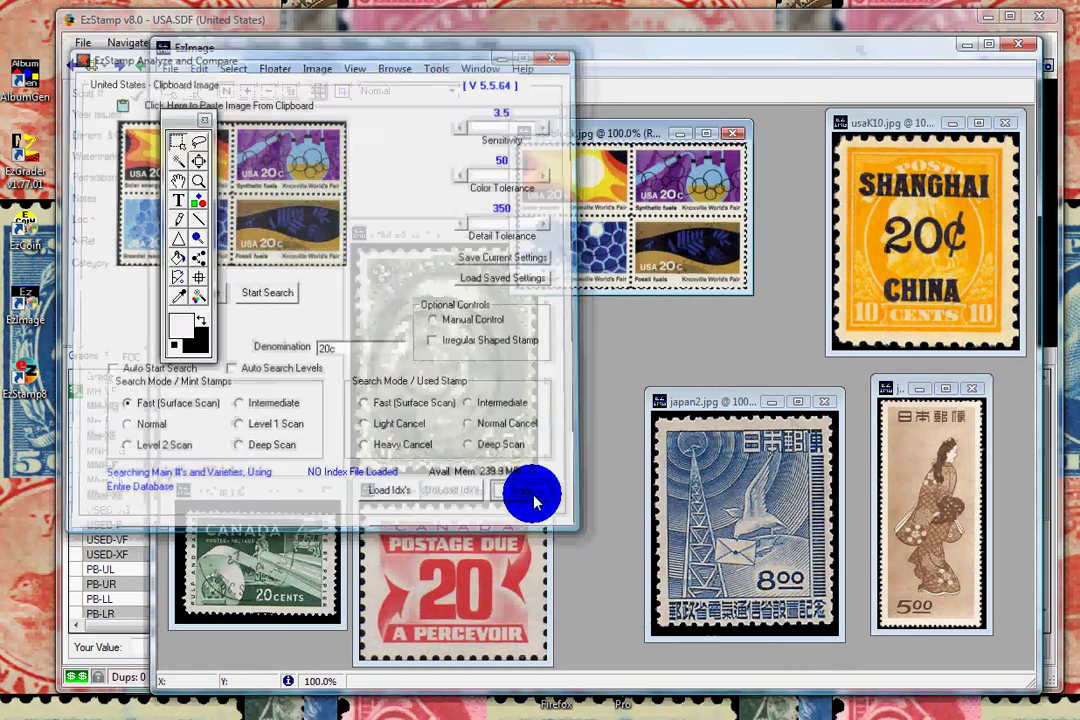
{"action": "left_click", "coordinate": [731, 133]}
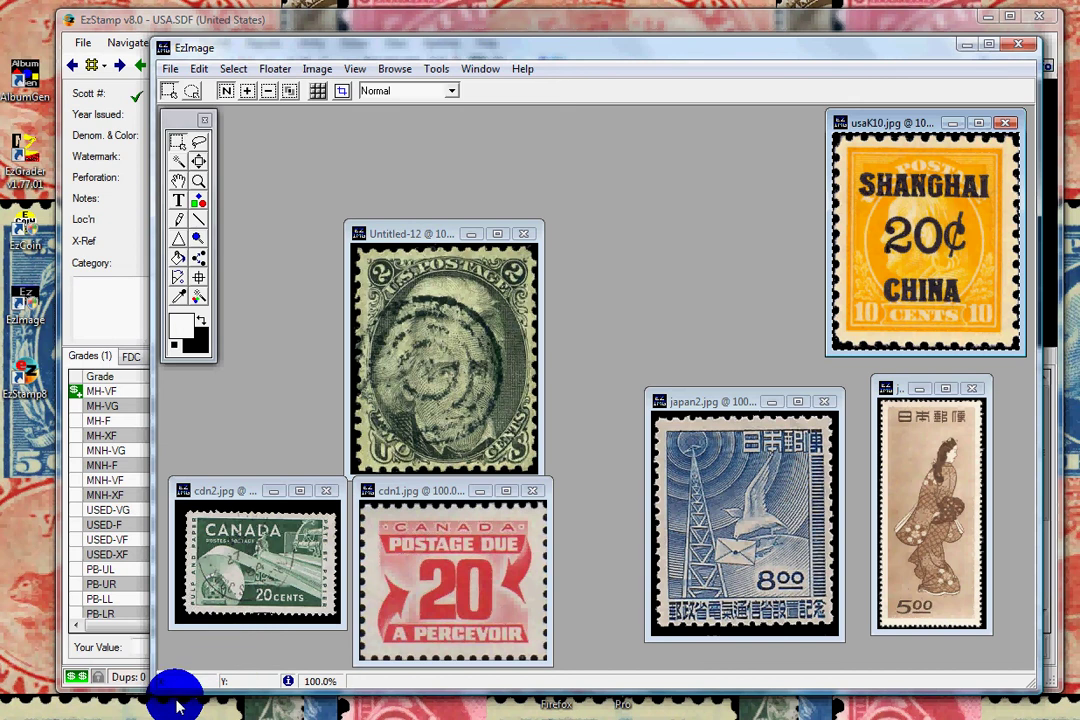
{"action": "left_click", "coordinate": [145, 598]}
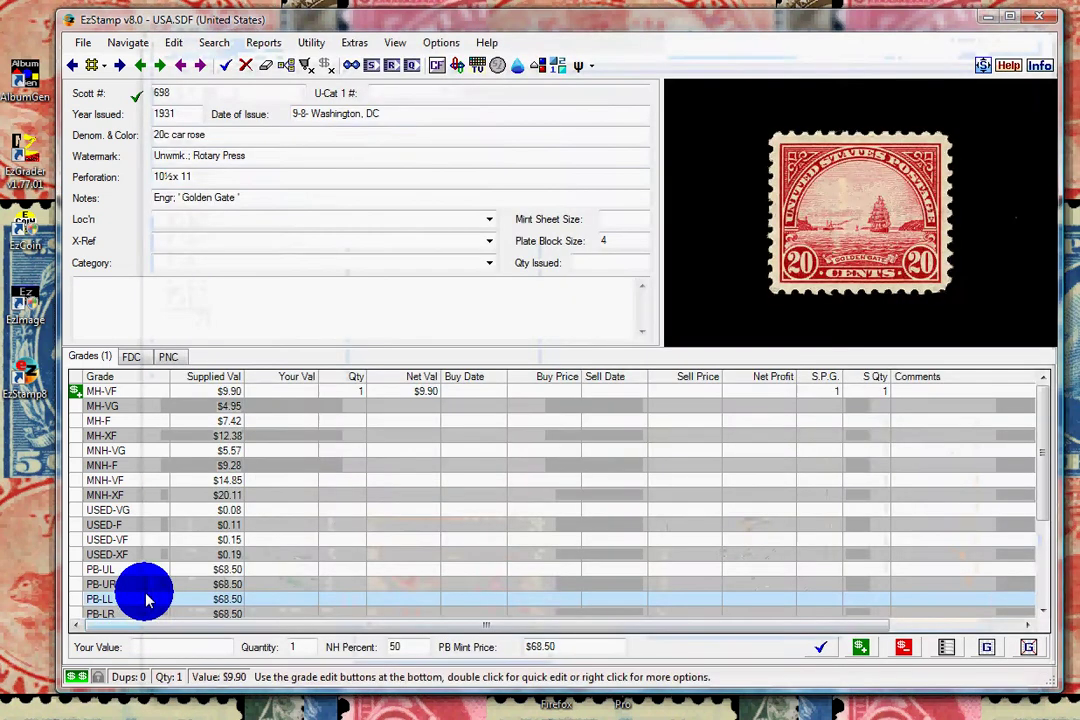
Step: Start SRS Interactive Mode, find the 449 entries with denomination 20c, and run SRS
{"action": "left_click", "coordinate": [363, 45]}
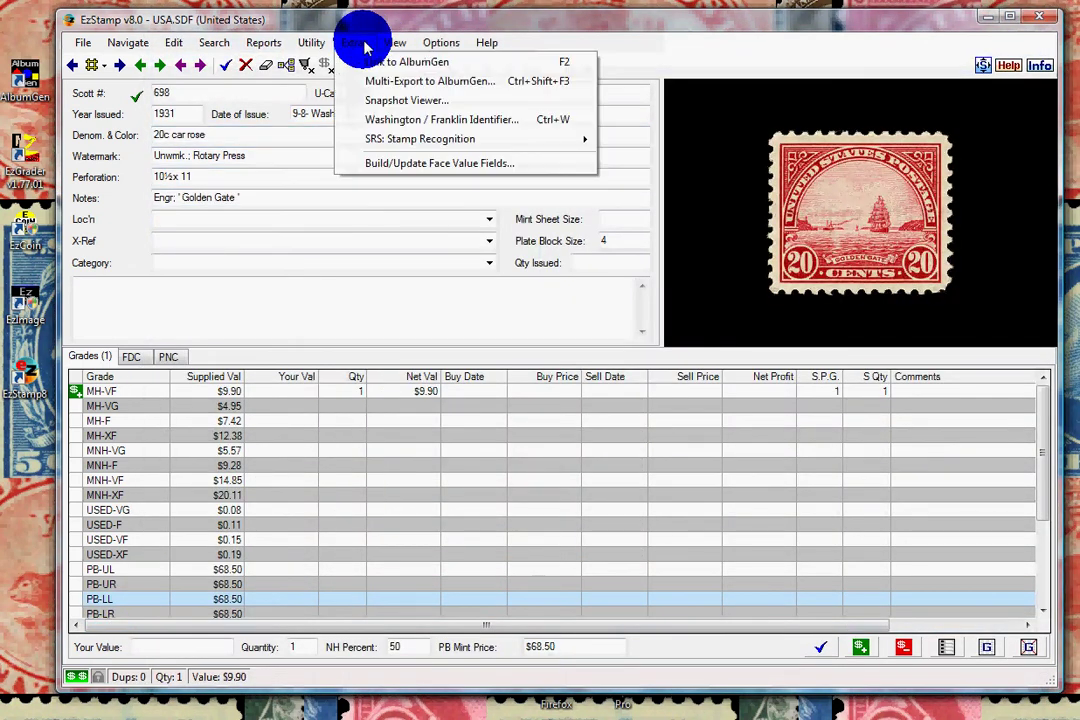
{"action": "left_click", "coordinate": [566, 161]}
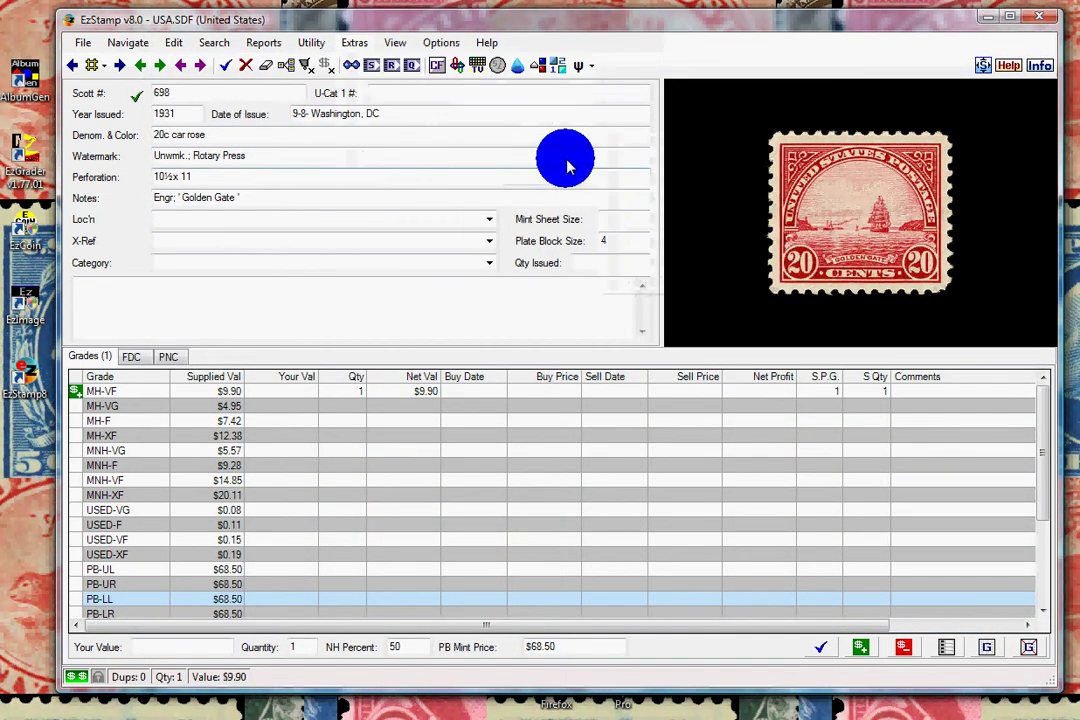
{"action": "left_click", "coordinate": [363, 45]}
{"action": "mouse_move", "coordinate": [578, 150]}
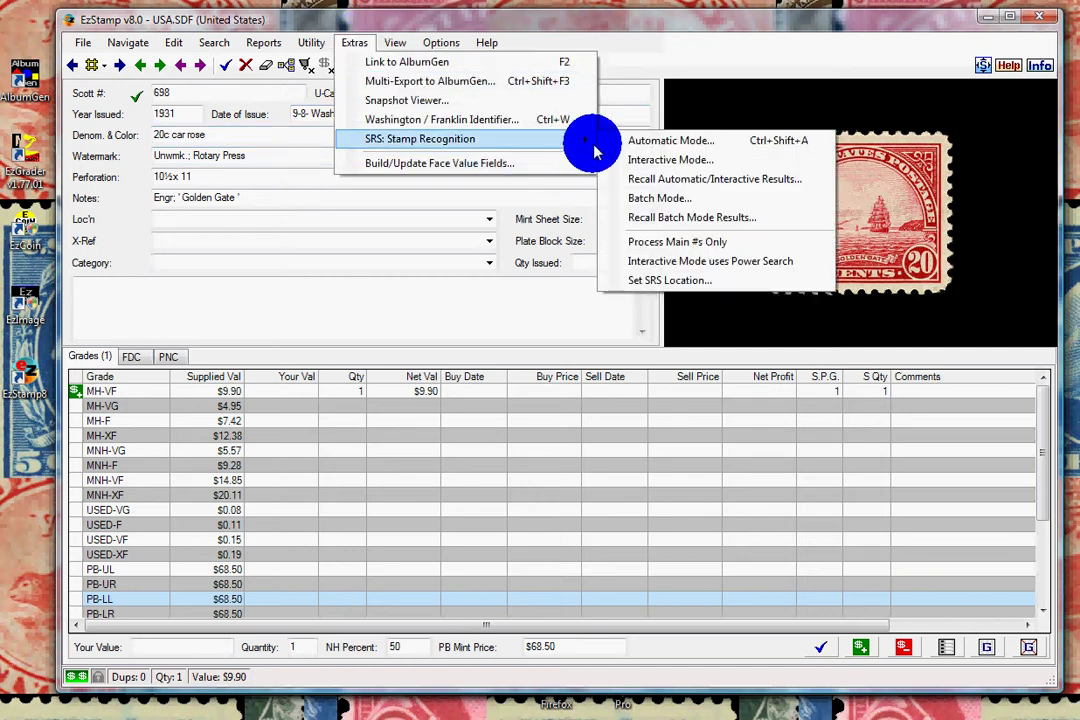
{"action": "left_click", "coordinate": [624, 161]}
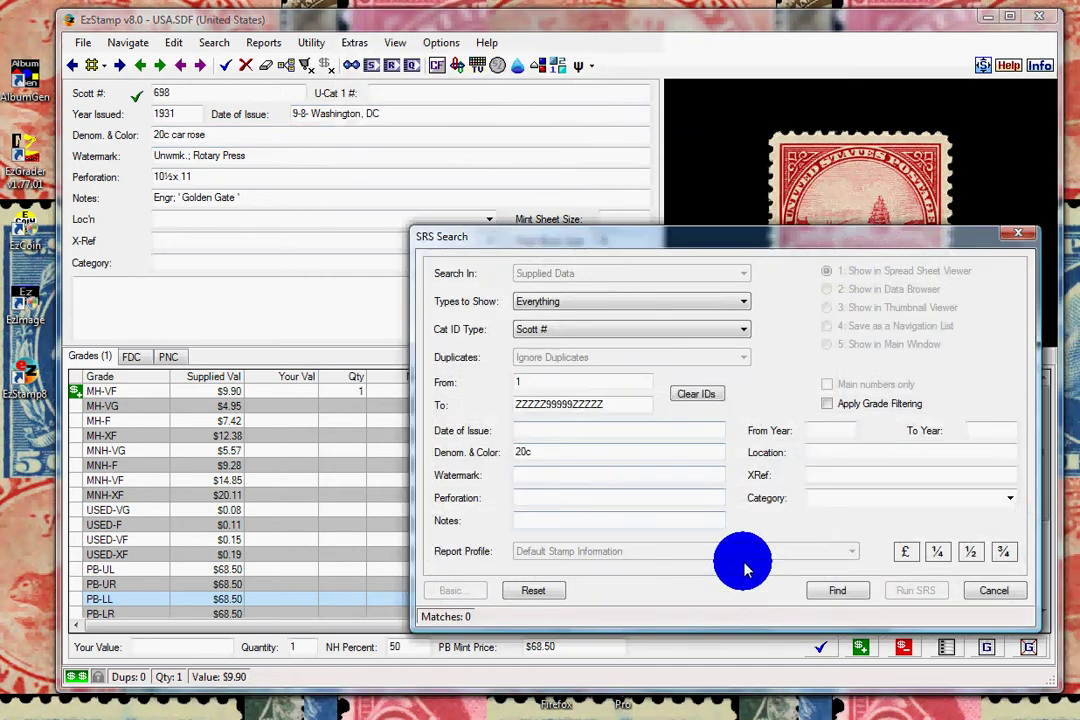
{"action": "left_click", "coordinate": [840, 592]}
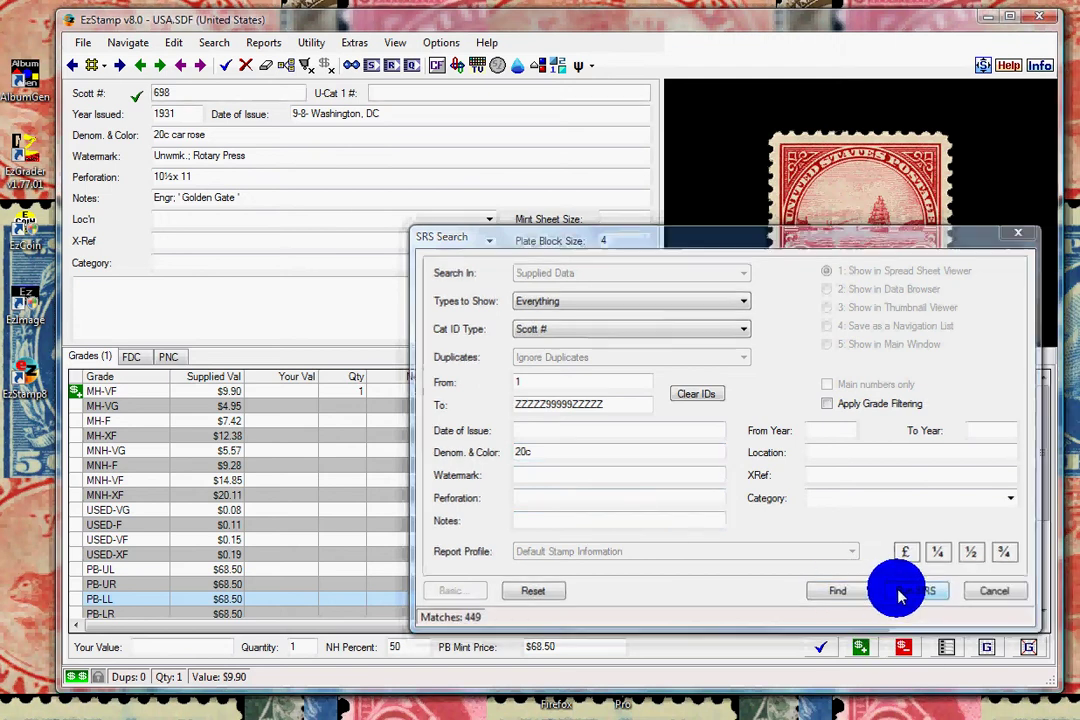
{"action": "left_click", "coordinate": [897, 592]}
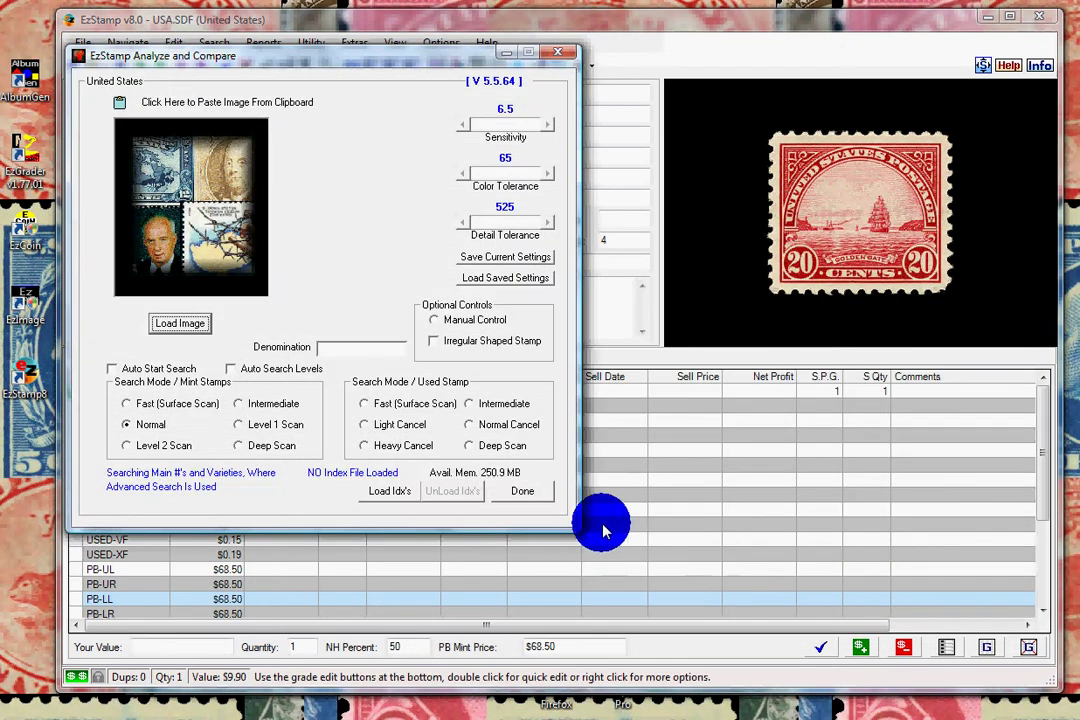
Step: Paste the Shanghai 20c stamp image and search, identifying it as K10, then close the tool
{"action": "left_click", "coordinate": [263, 106]}
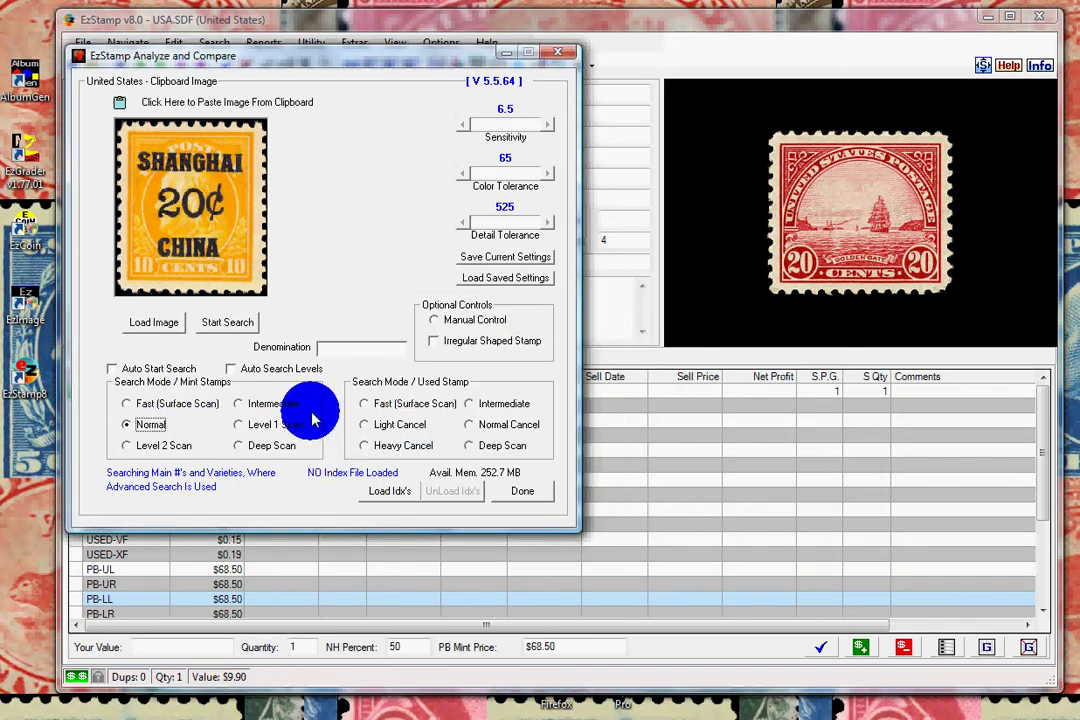
{"action": "left_click", "coordinate": [228, 322]}
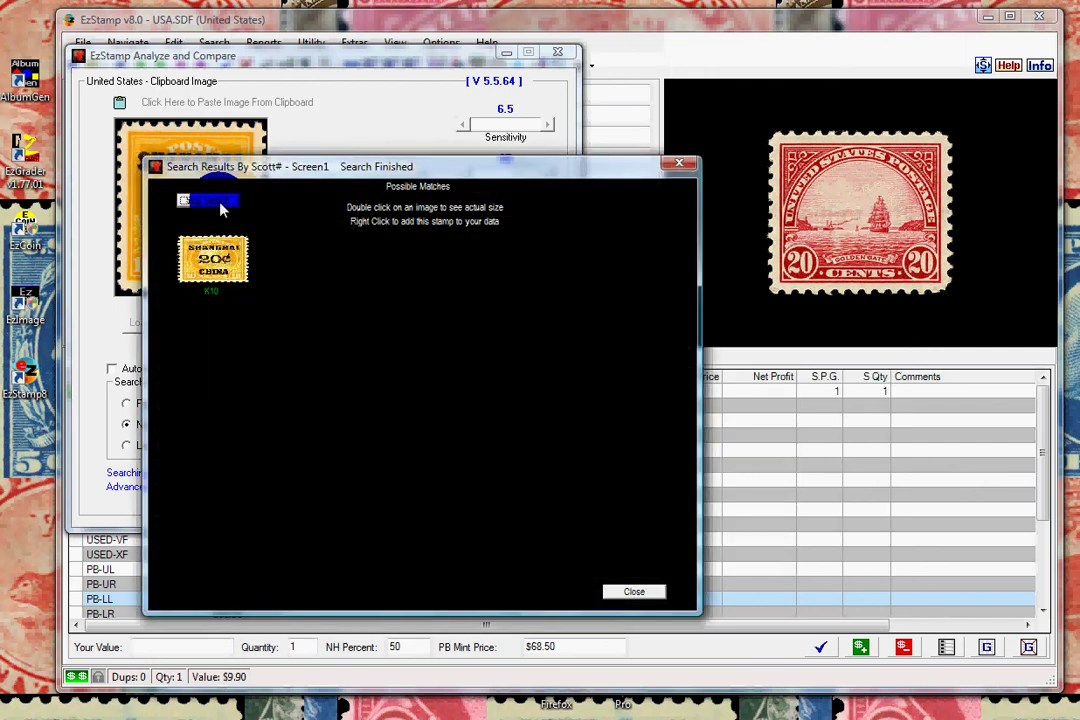
{"action": "left_click", "coordinate": [655, 596]}
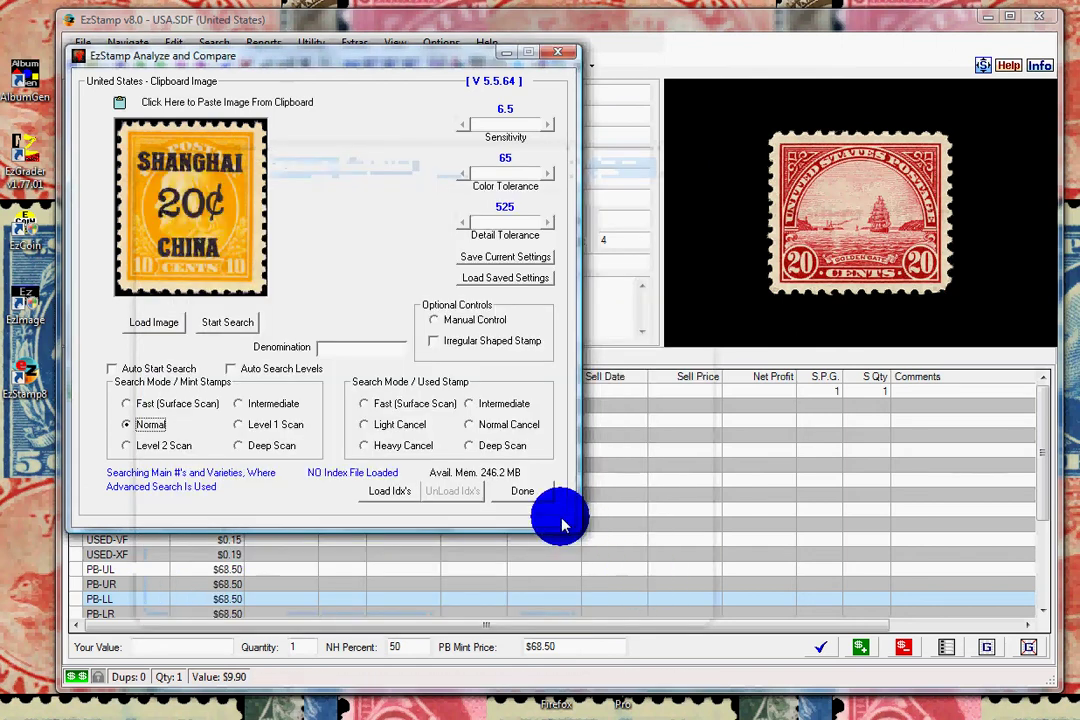
{"action": "left_click", "coordinate": [541, 492]}
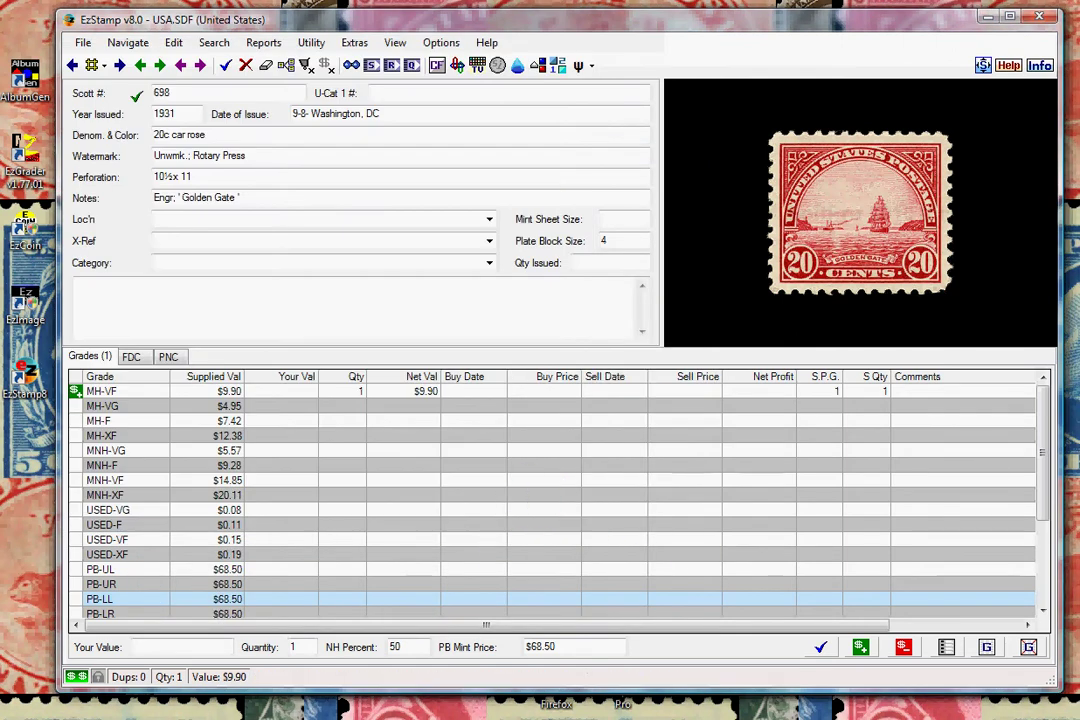
Step: Close usaK10.jpg in EzImage, move Untitled-12 higher, and return to EzStamp
{"action": "left_click", "coordinate": [631, 703]}
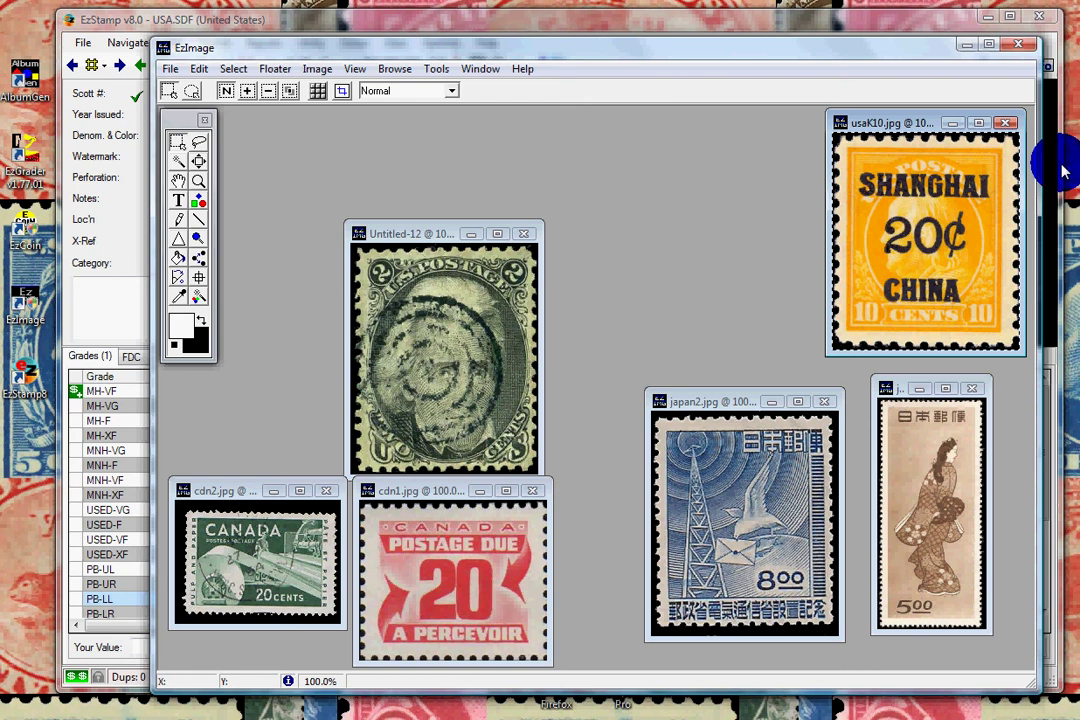
{"action": "left_click", "coordinate": [1008, 121]}
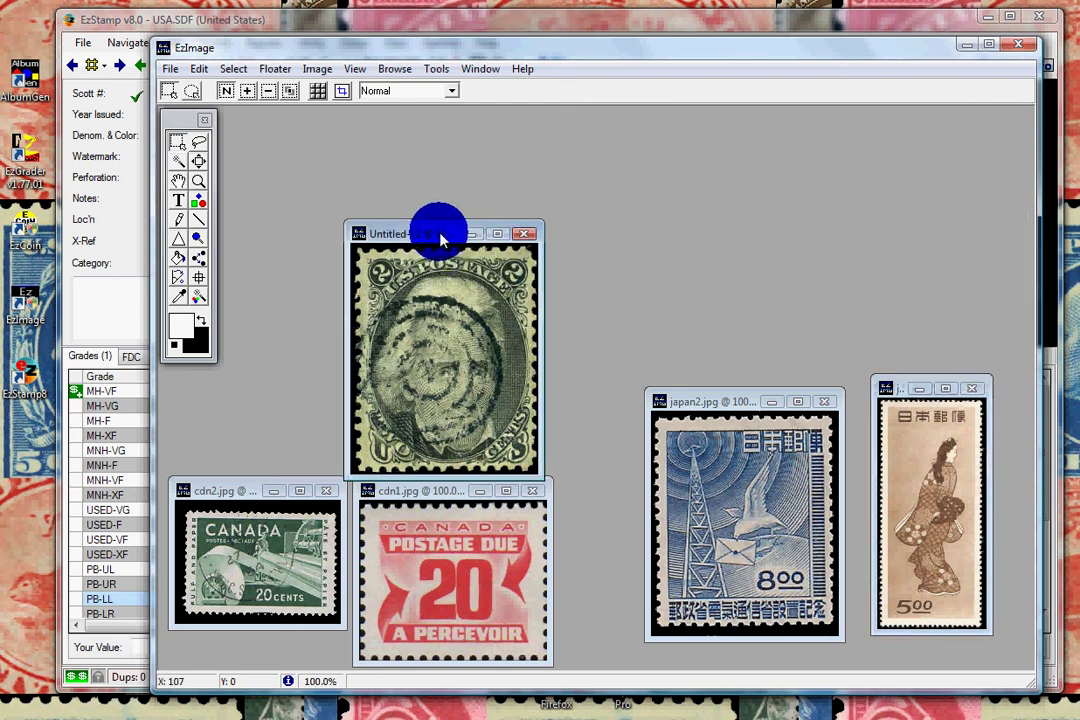
{"action": "left_click_drag", "start_coordinate": [436, 231], "coordinate": [431, 169]}
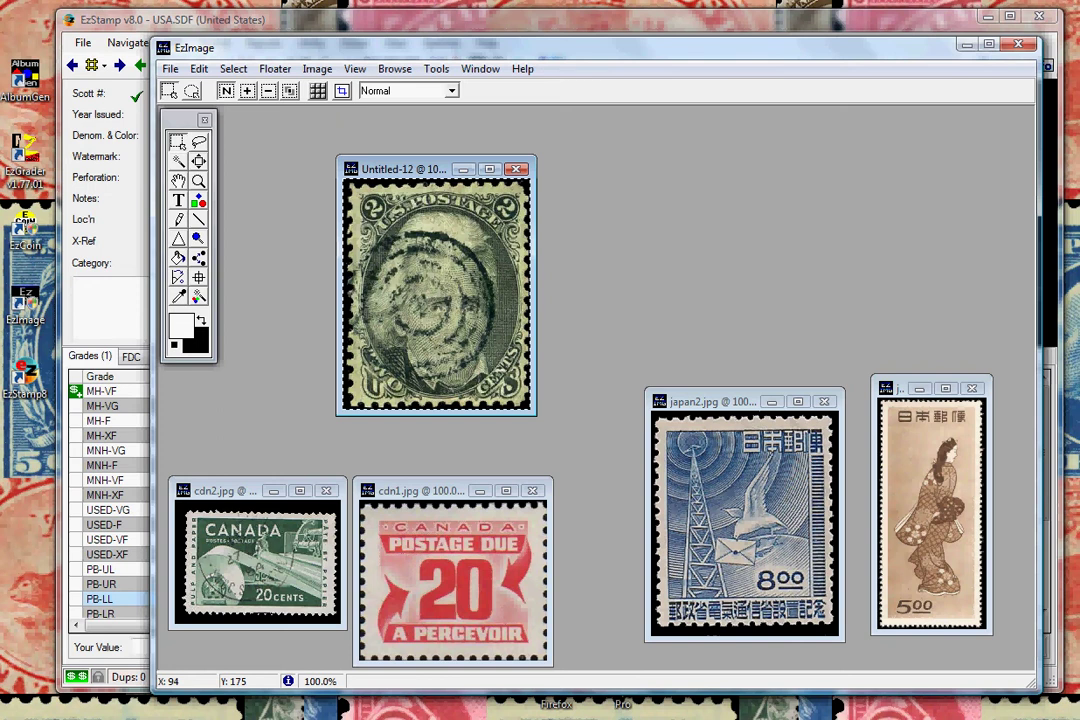
{"action": "left_click", "coordinate": [420, 712]}
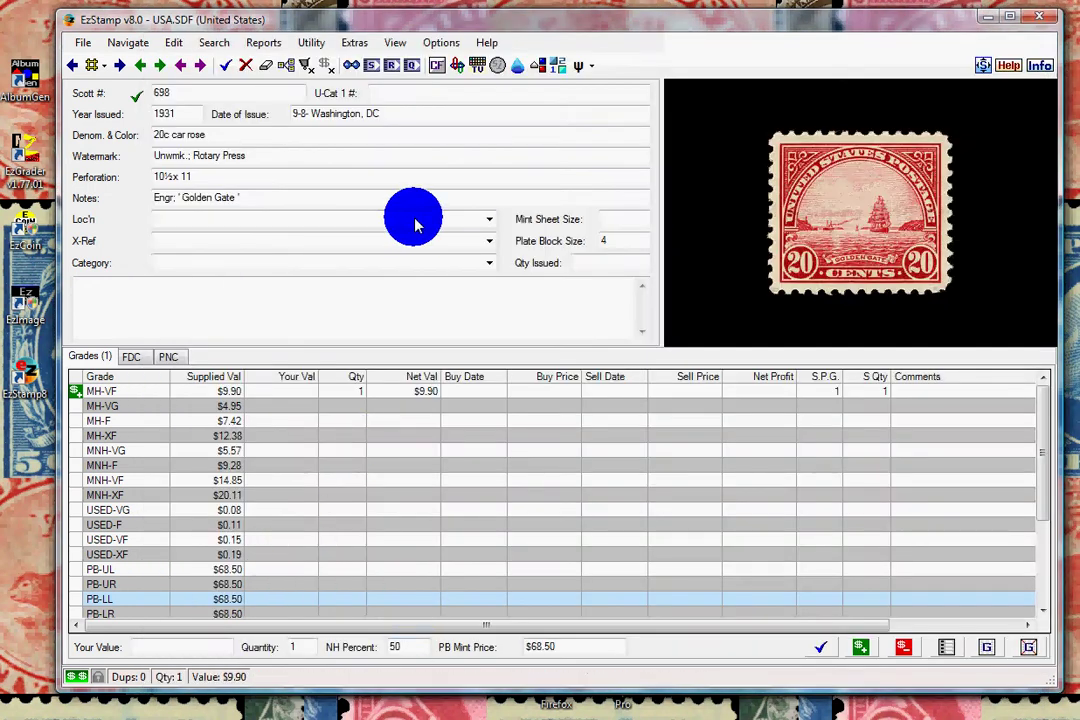
Step: Open SRS Interactive Mode with Denom. & Color 2c, find the 1,887 entries, and run SRS
{"action": "left_click", "coordinate": [354, 45]}
{"action": "mouse_move", "coordinate": [571, 140]}
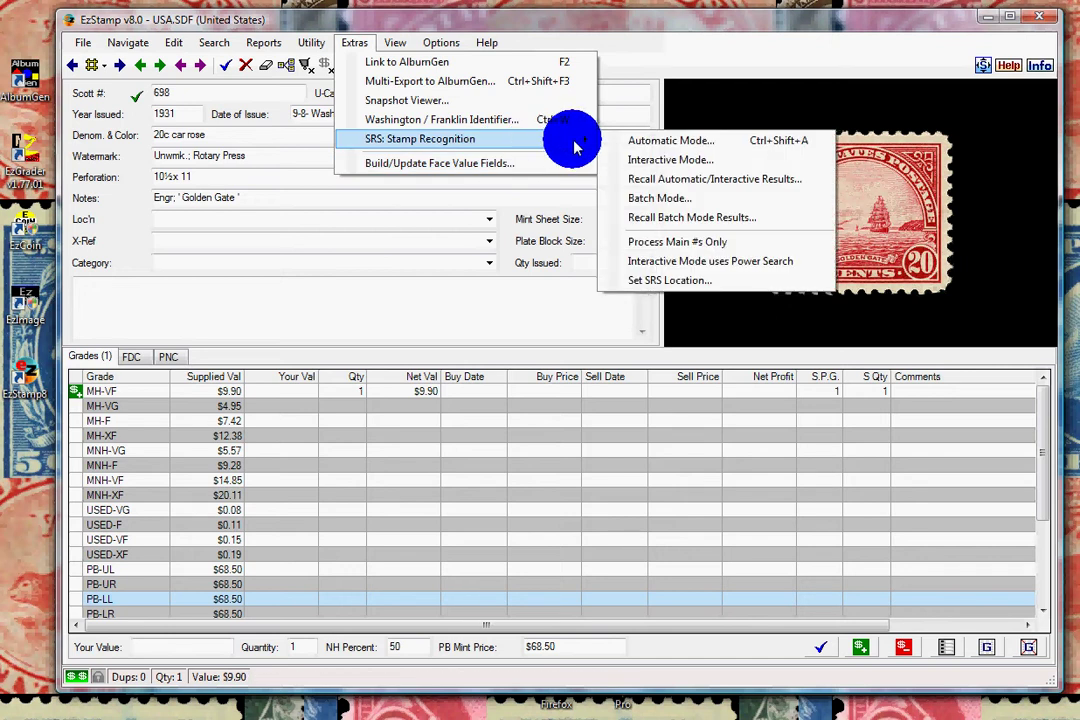
{"action": "left_click", "coordinate": [676, 170]}
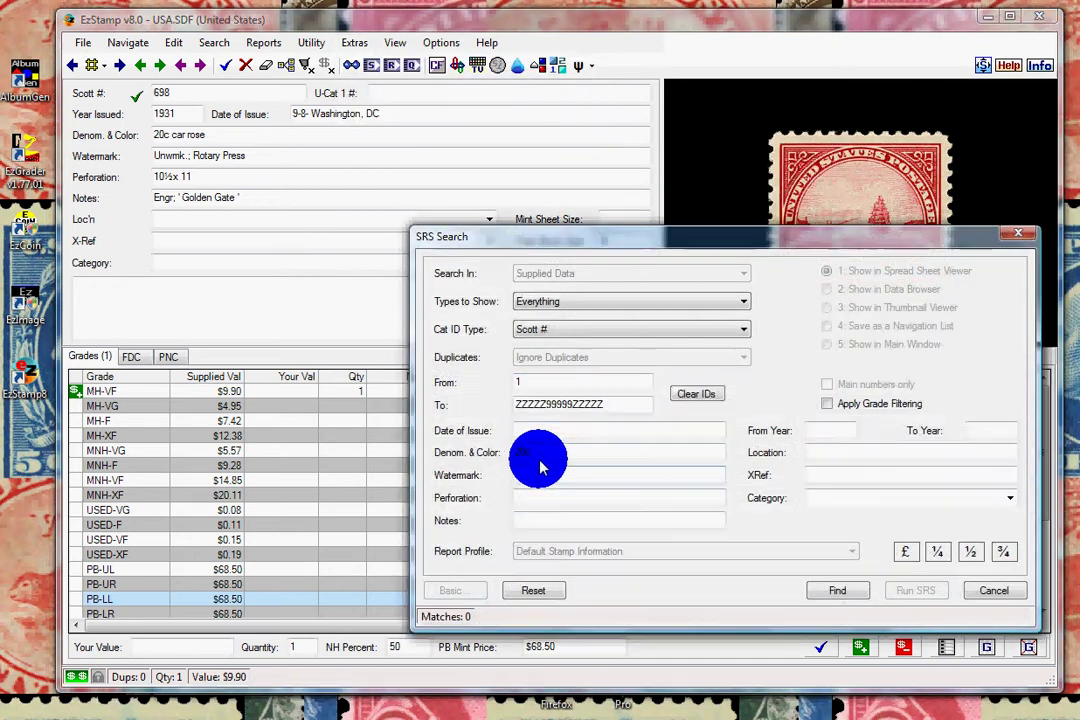
{"action": "type", "text": "2c"}
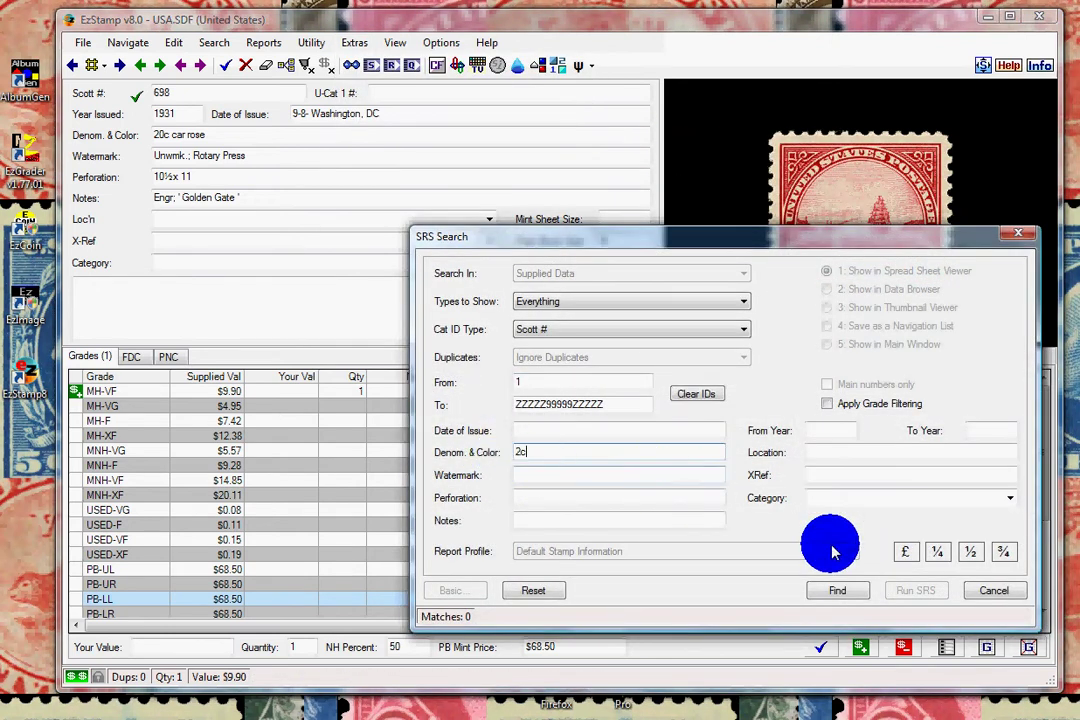
{"action": "left_click", "coordinate": [839, 588]}
{"action": "left_click", "coordinate": [905, 592]}
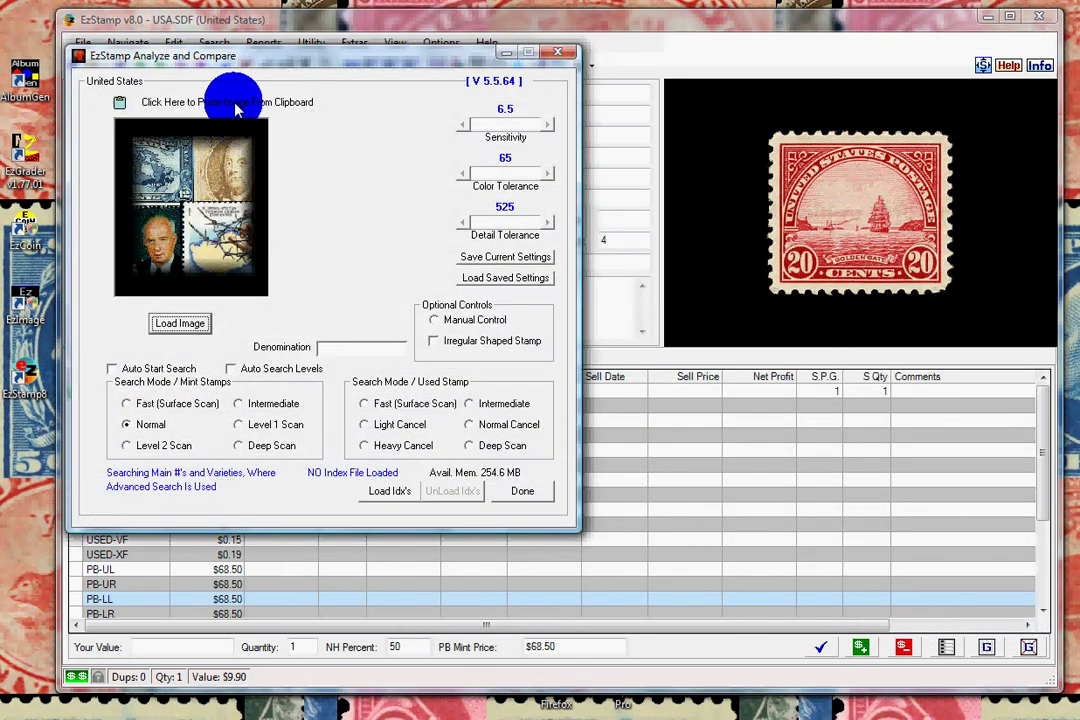
Step: Search the pasted 2c stamp image, which returns 15 possible Jackson matches
{"action": "left_click", "coordinate": [235, 103]}
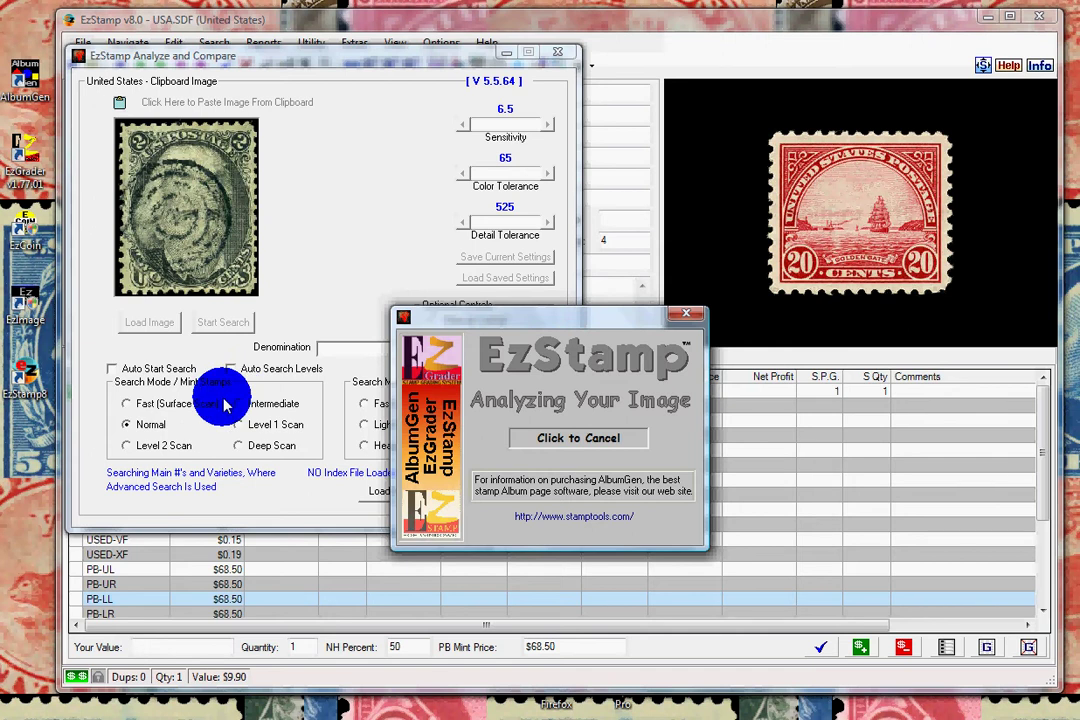
{"action": "left_click", "coordinate": [223, 322]}
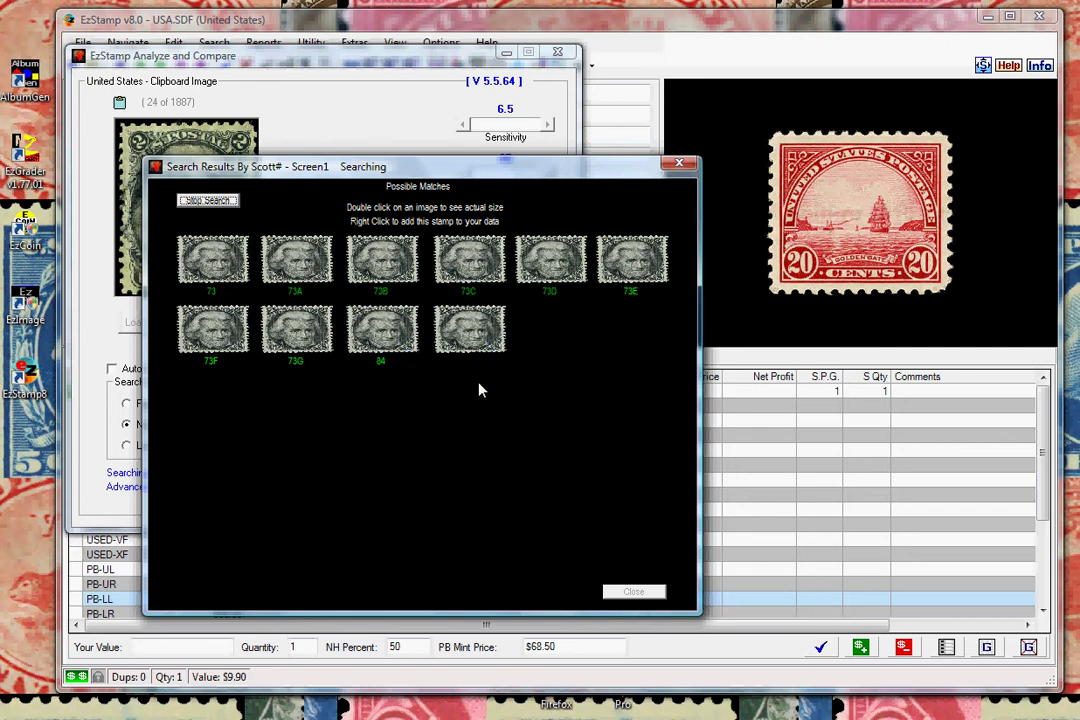
{"action": "left_click", "coordinate": [215, 201]}
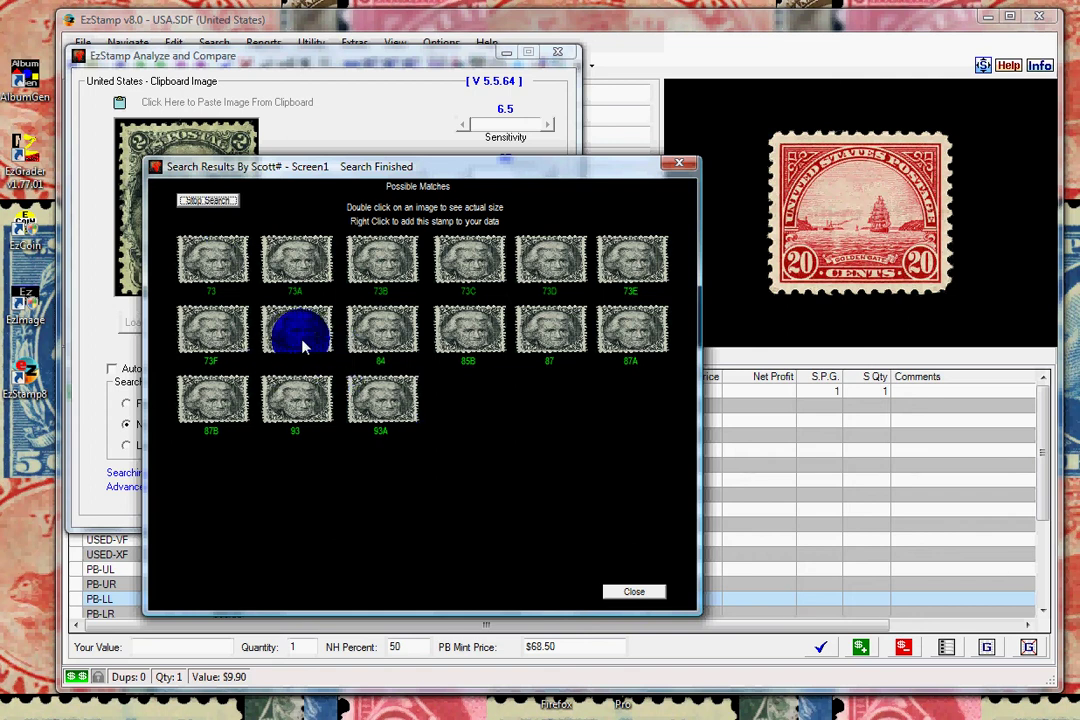
Step: Add match 73 to the United States data and show its 1863 2c black record
{"action": "right_click", "coordinate": [222, 260]}
{"action": "left_click", "coordinate": [730, 487]}
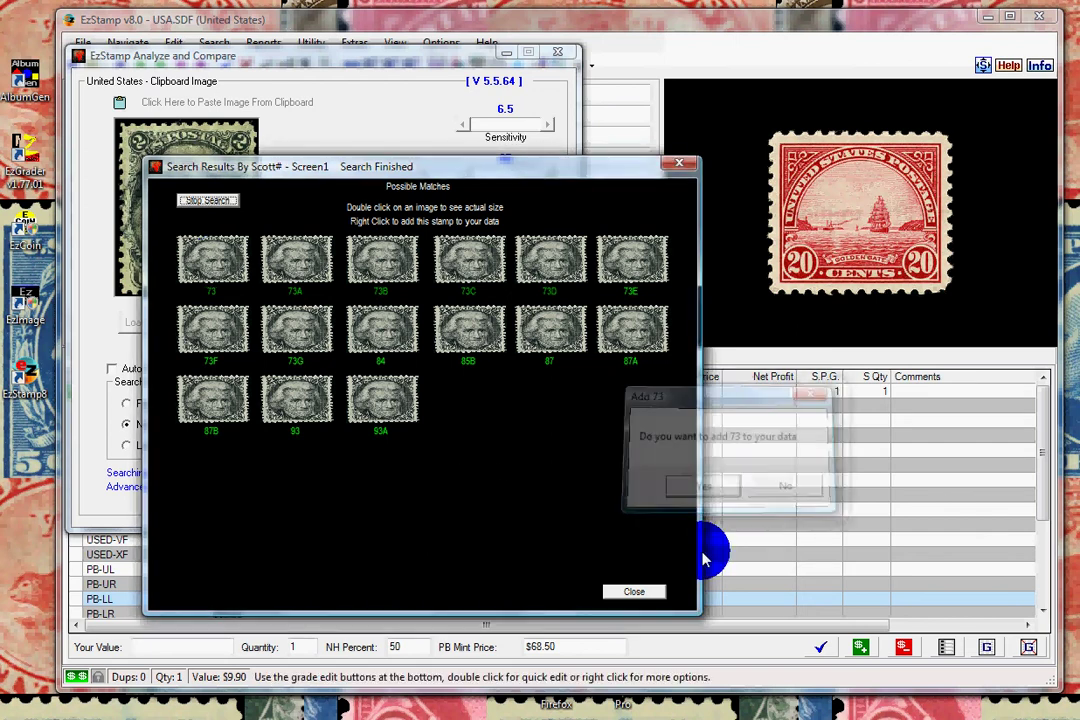
{"action": "left_click", "coordinate": [648, 592]}
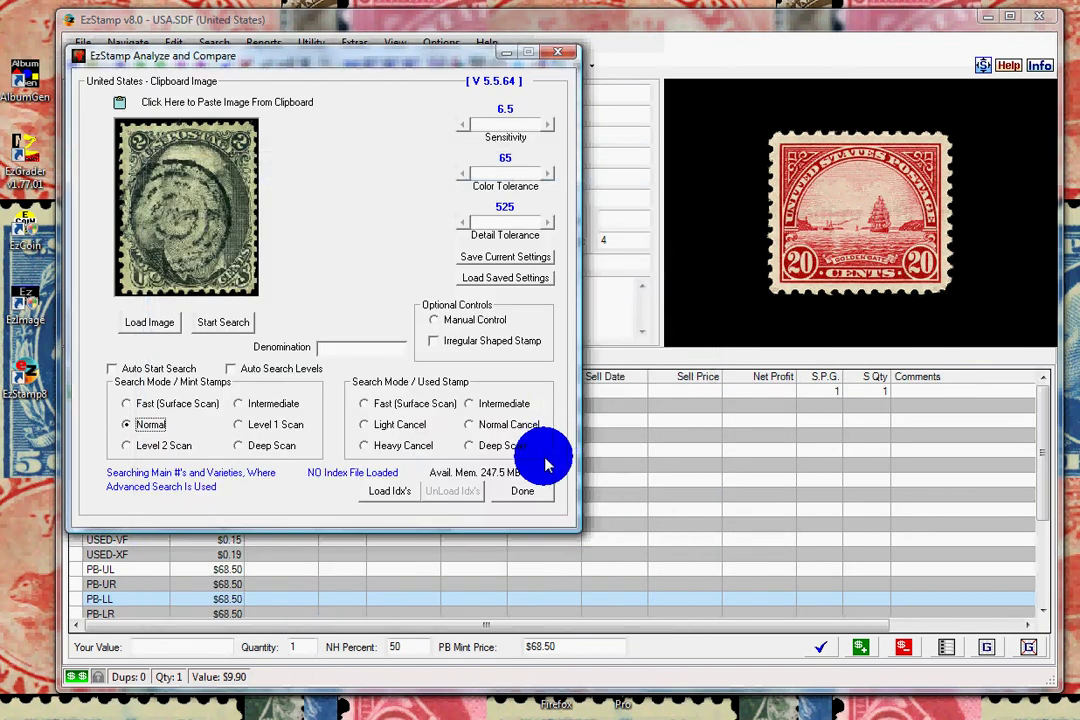
{"action": "left_click", "coordinate": [530, 490]}
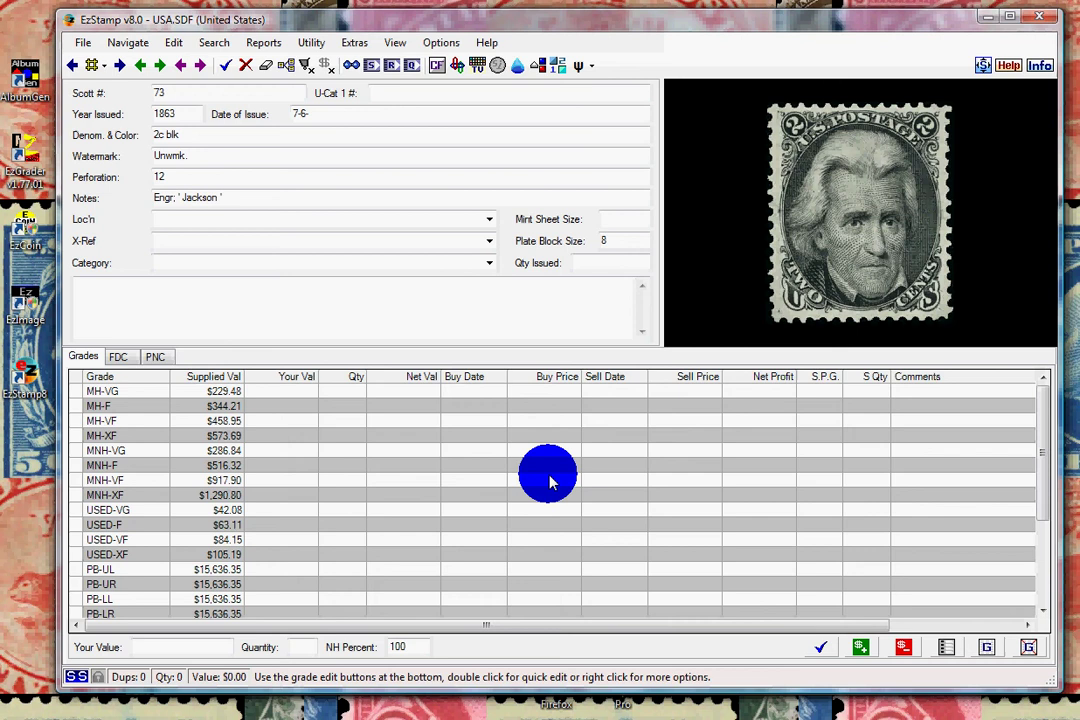
Step: Save one MNH-VG copy of Scott 73 ($286.84) to inventory, then open CANADA.SDF
{"action": "left_click", "coordinate": [269, 453]}
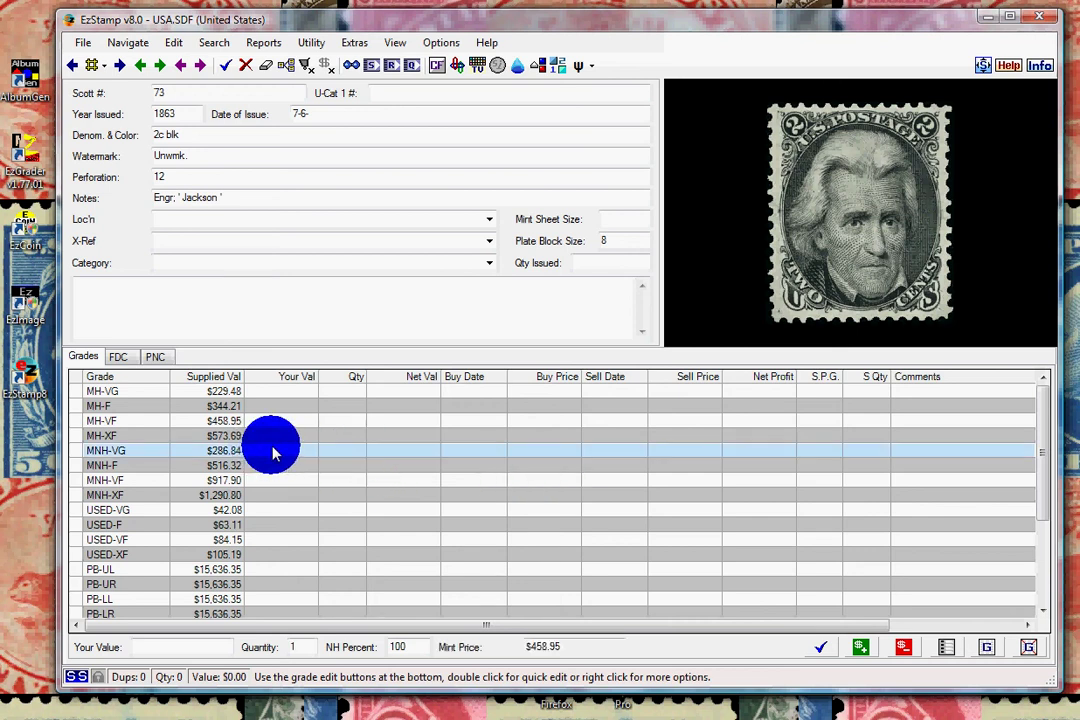
{"action": "left_click", "coordinate": [227, 68]}
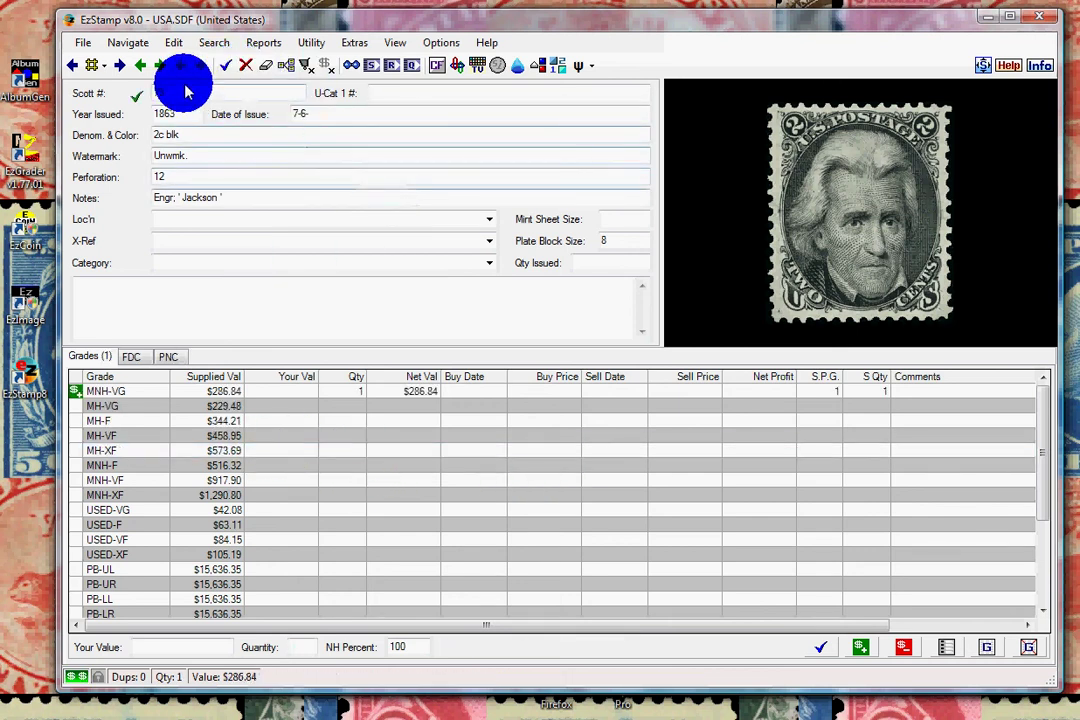
{"action": "left_click", "coordinate": [85, 44]}
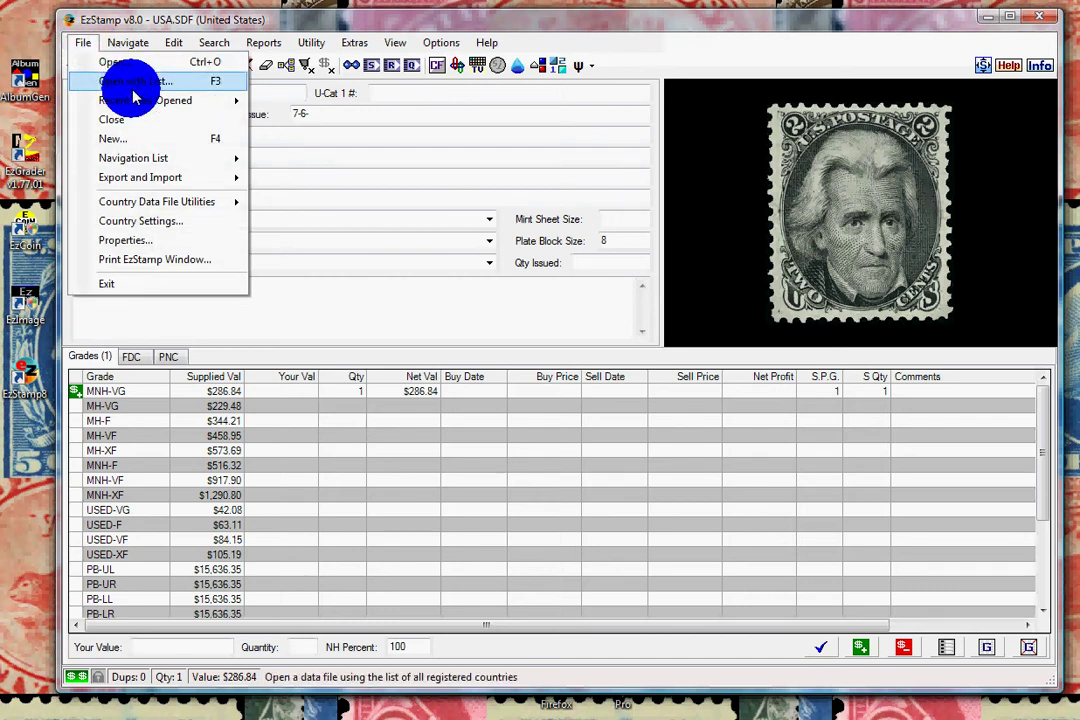
{"action": "mouse_move", "coordinate": [140, 100]}
{"action": "left_click", "coordinate": [345, 140]}
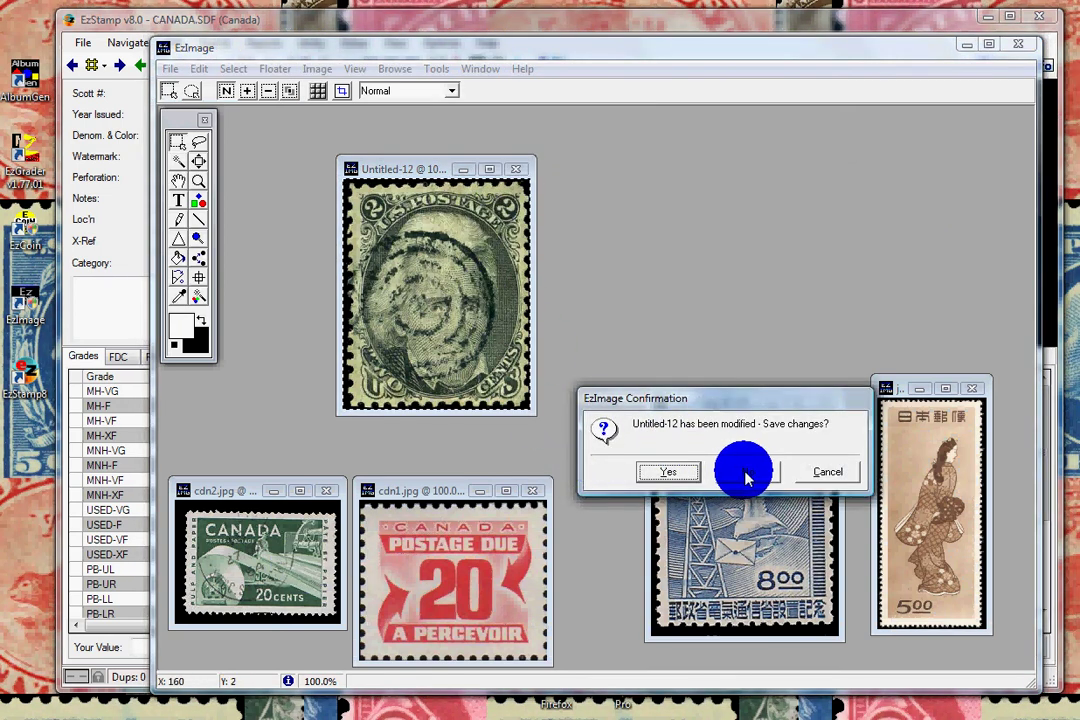
Step: Close Untitled-12 in EzImage without saving and go back to EzStamp
{"action": "left_click", "coordinate": [745, 476]}
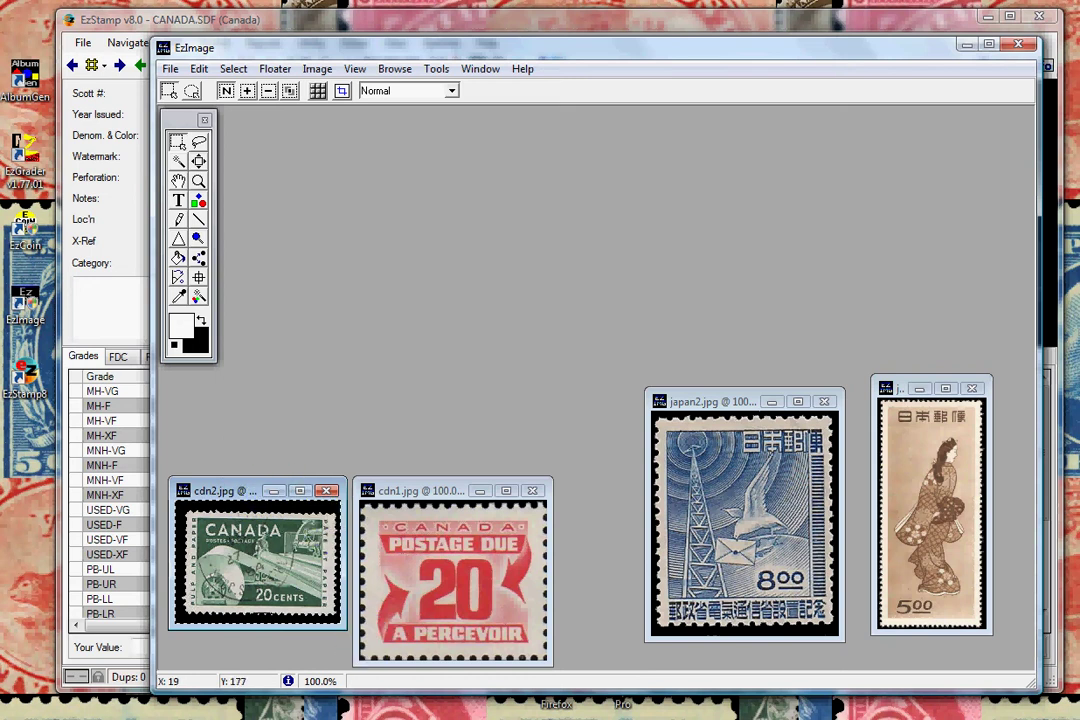
{"action": "key", "text": "alt+Tab"}
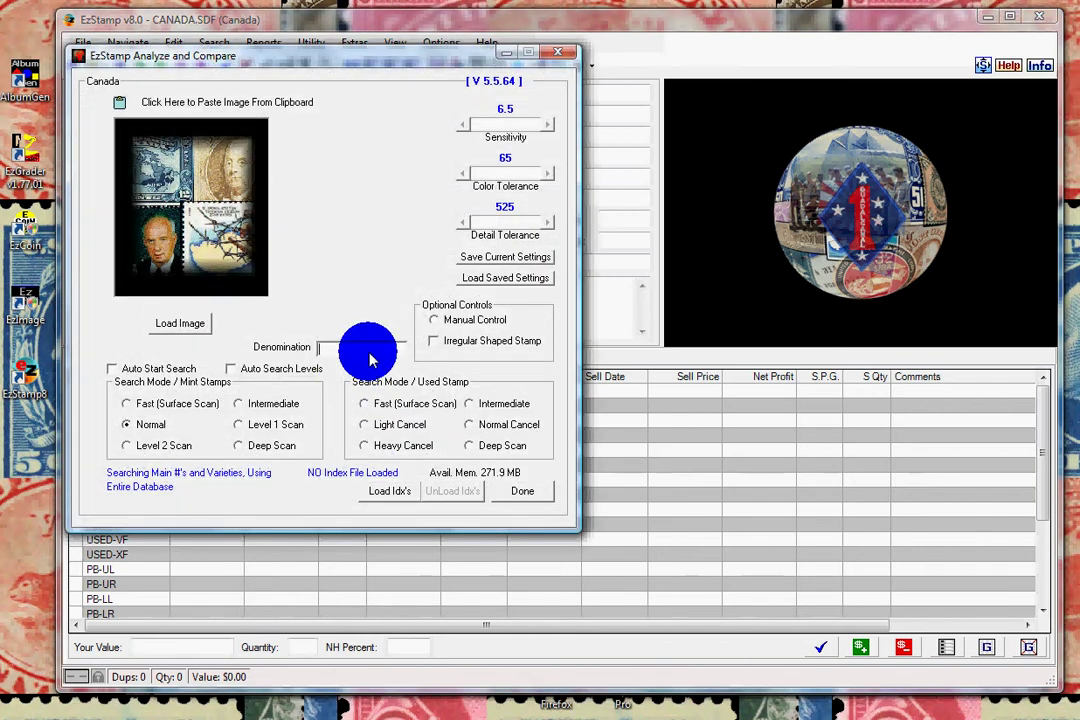
Step: Search the pasted Canada image with denomination 20c using Fast (Surface Scan)
{"action": "left_click", "coordinate": [370, 350]}
{"action": "type", "text": "20c"}
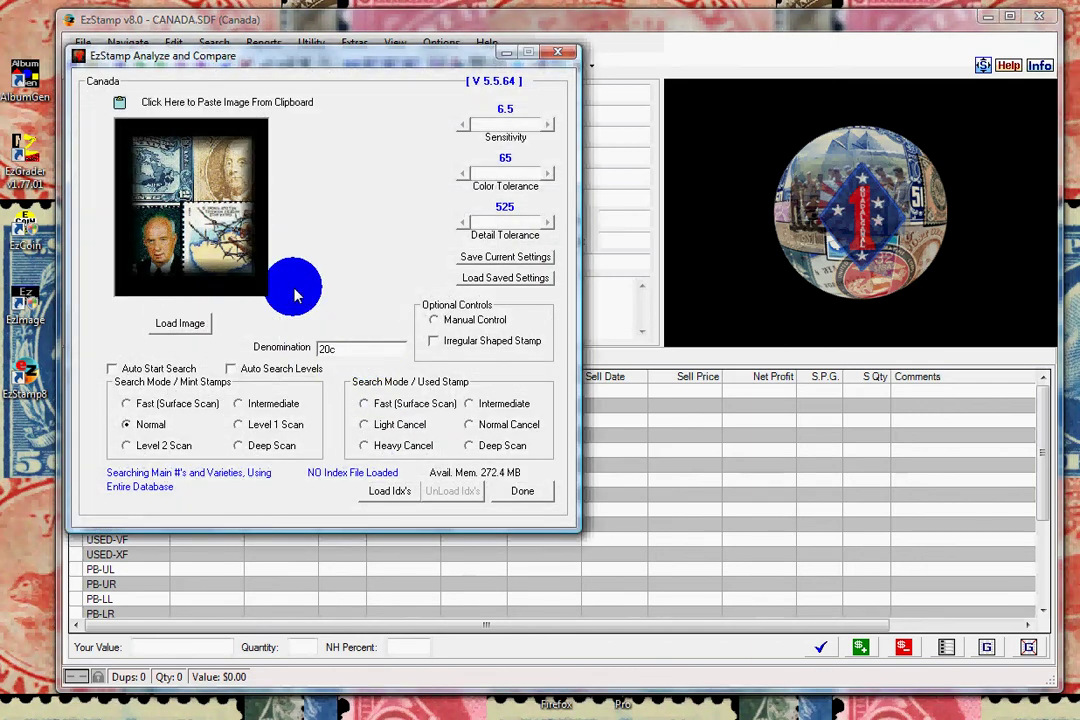
{"action": "left_click", "coordinate": [270, 104]}
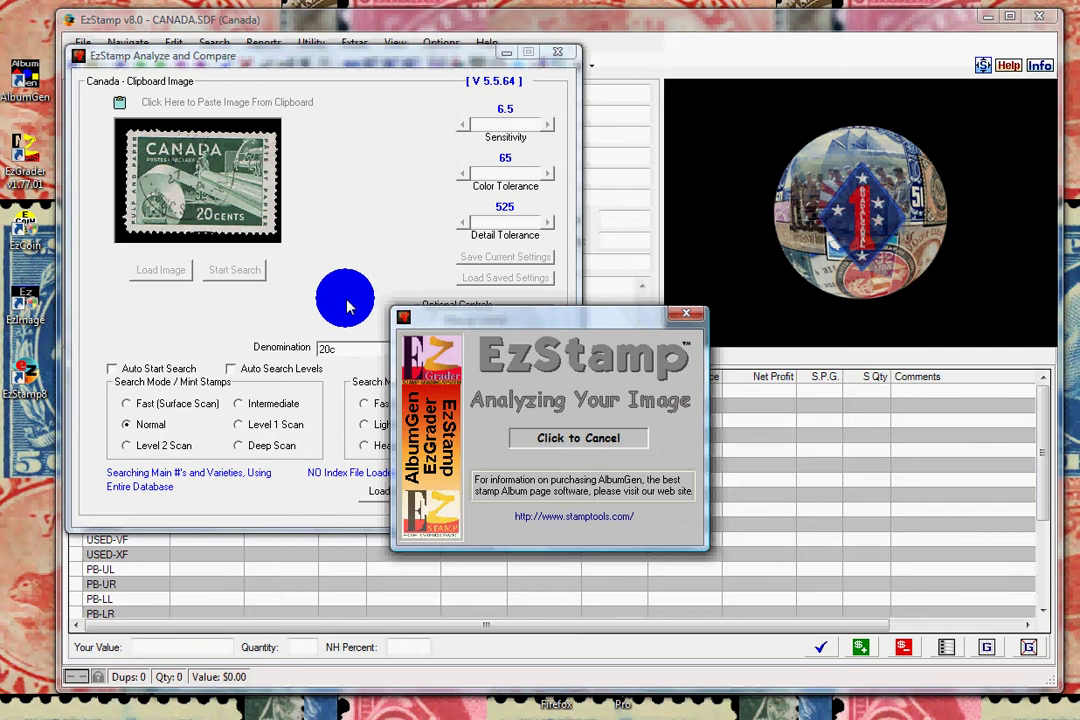
{"action": "left_click", "coordinate": [172, 404]}
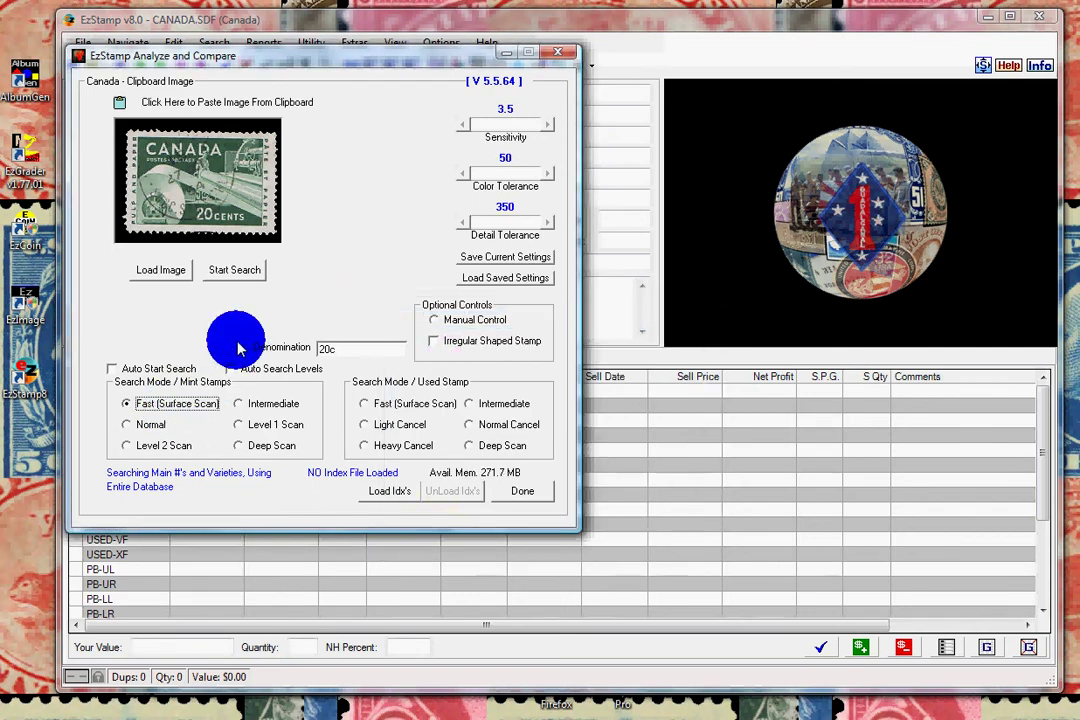
{"action": "left_click", "coordinate": [250, 280]}
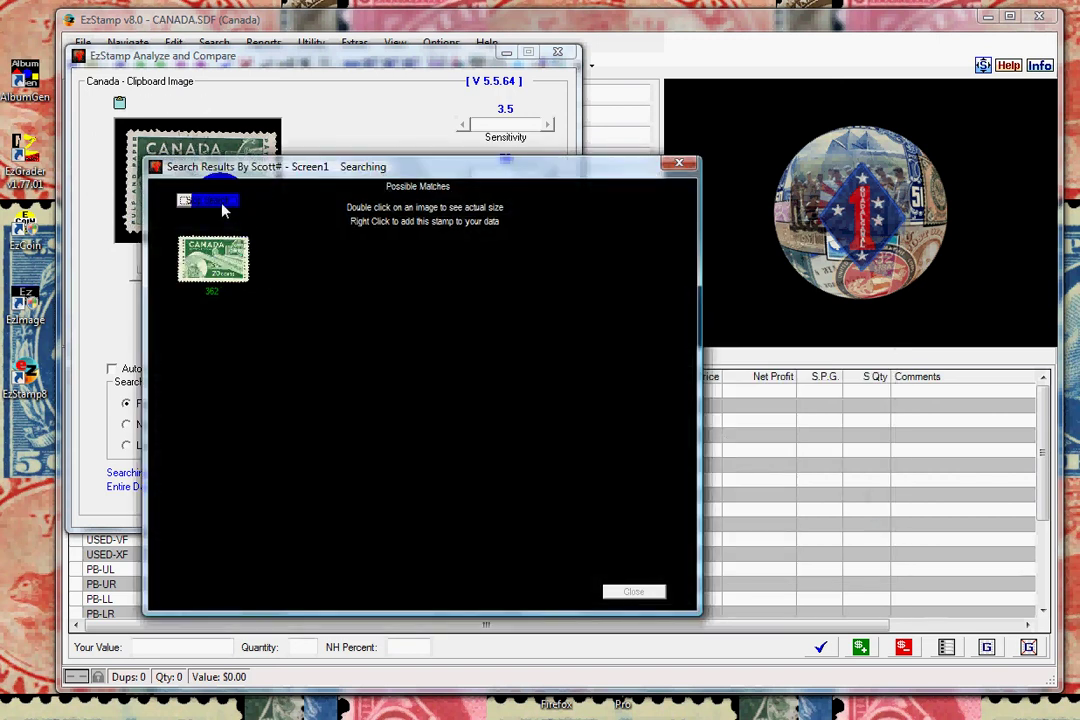
Step: Add sole match 362 to the Canada data and save one MNH-VG copy to inventory
{"action": "double_click", "coordinate": [215, 258]}
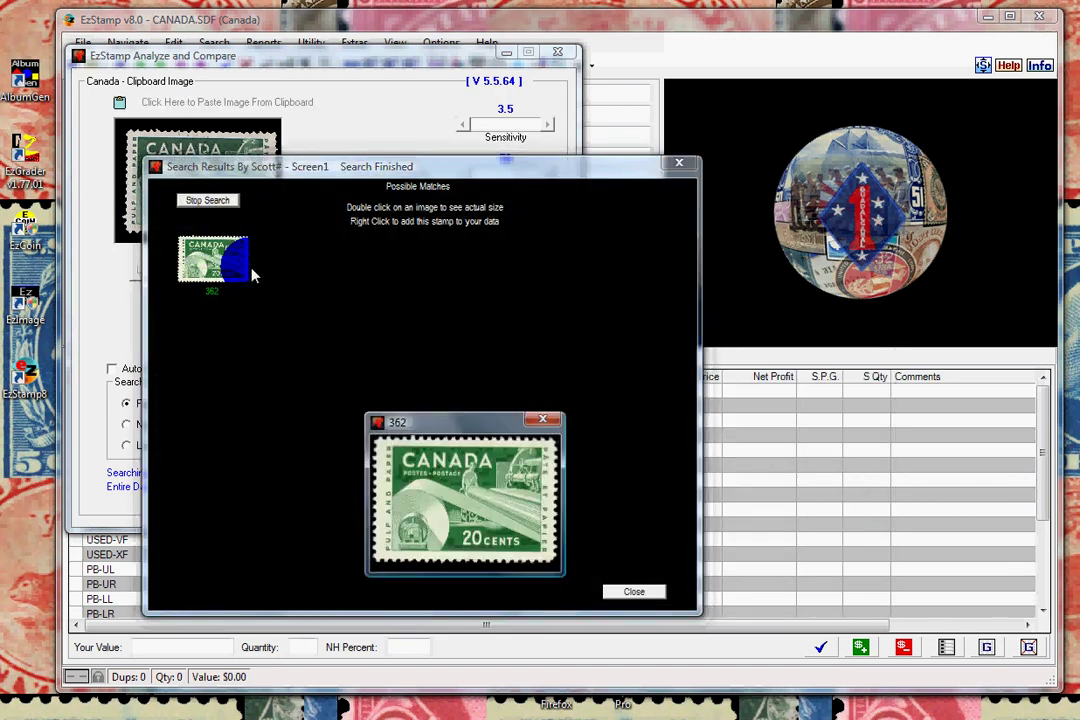
{"action": "left_click", "coordinate": [542, 426]}
{"action": "right_click", "coordinate": [213, 260]}
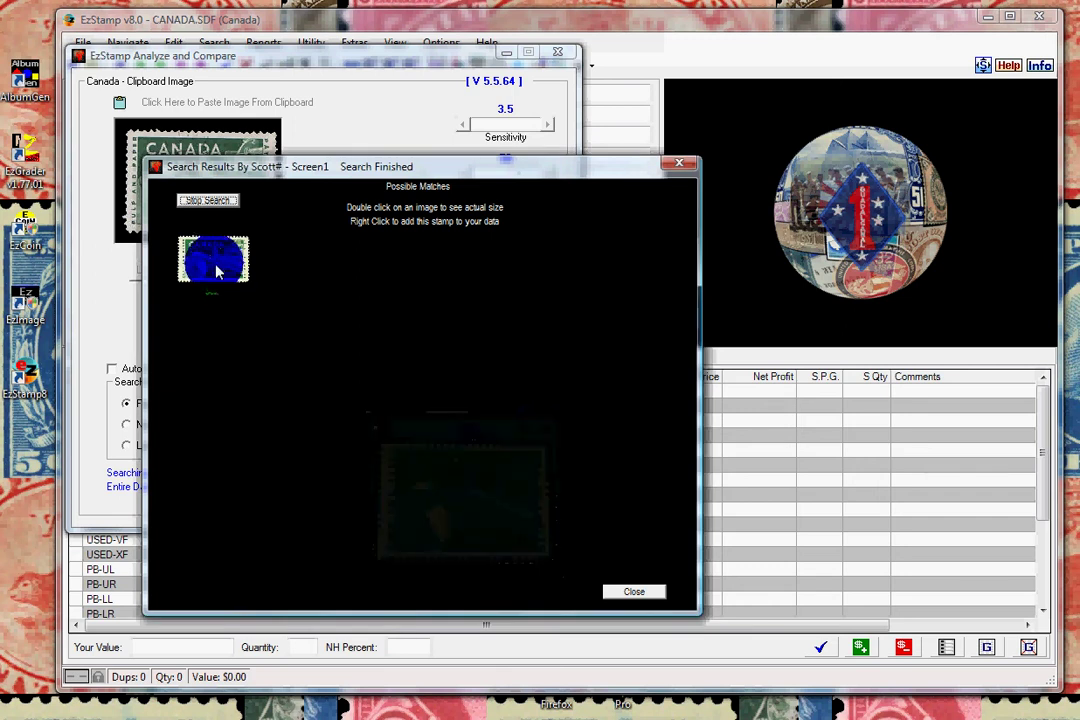
{"action": "left_click", "coordinate": [690, 482]}
{"action": "left_click", "coordinate": [640, 590]}
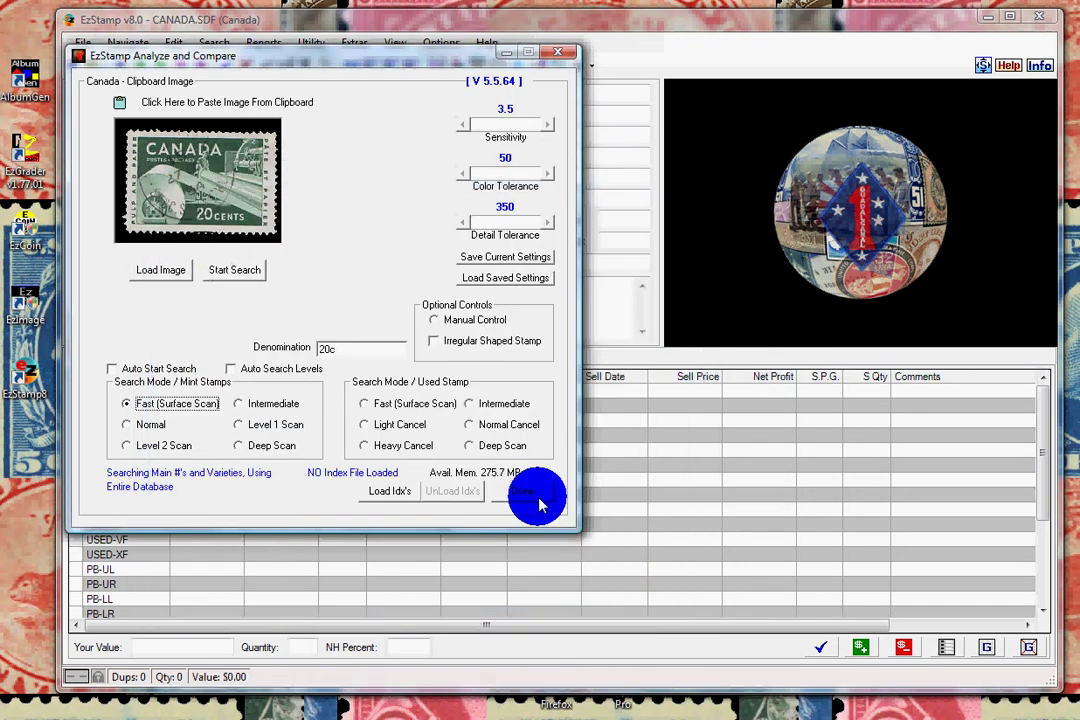
{"action": "left_click", "coordinate": [530, 492]}
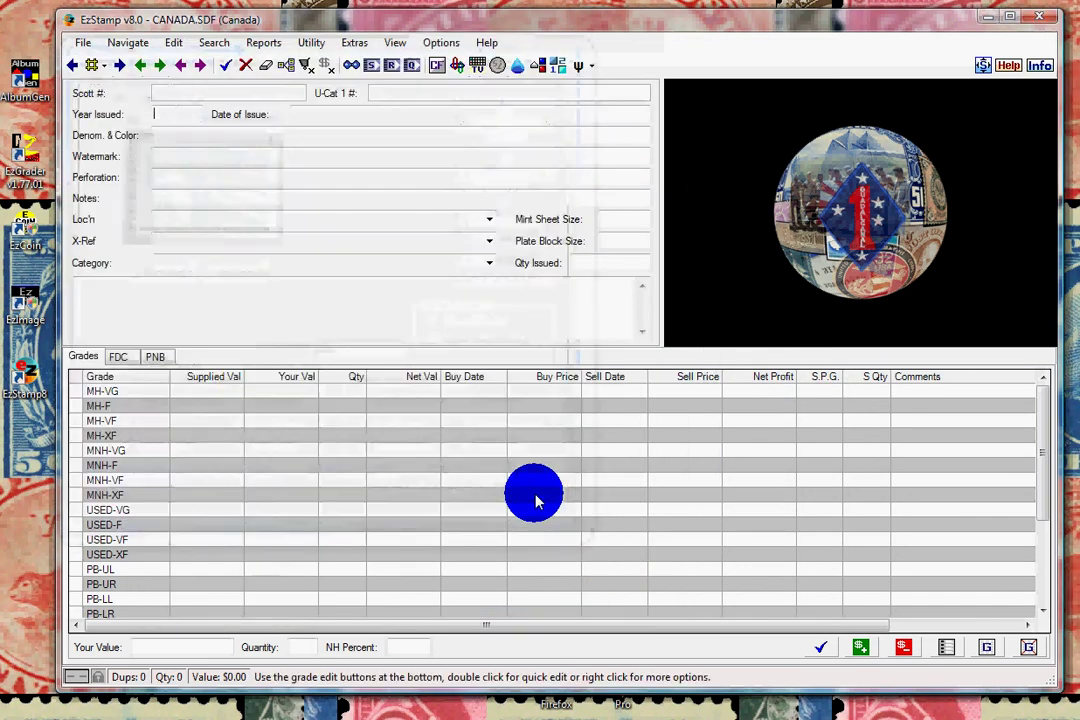
{"action": "left_click", "coordinate": [229, 455]}
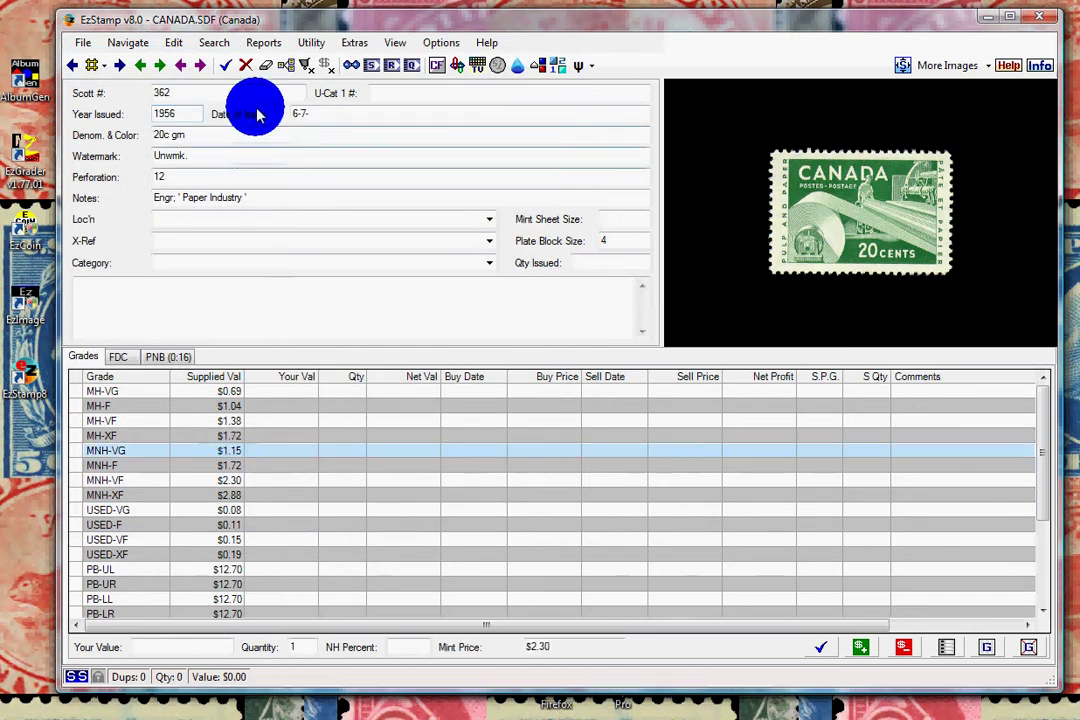
{"action": "left_click", "coordinate": [226, 65]}
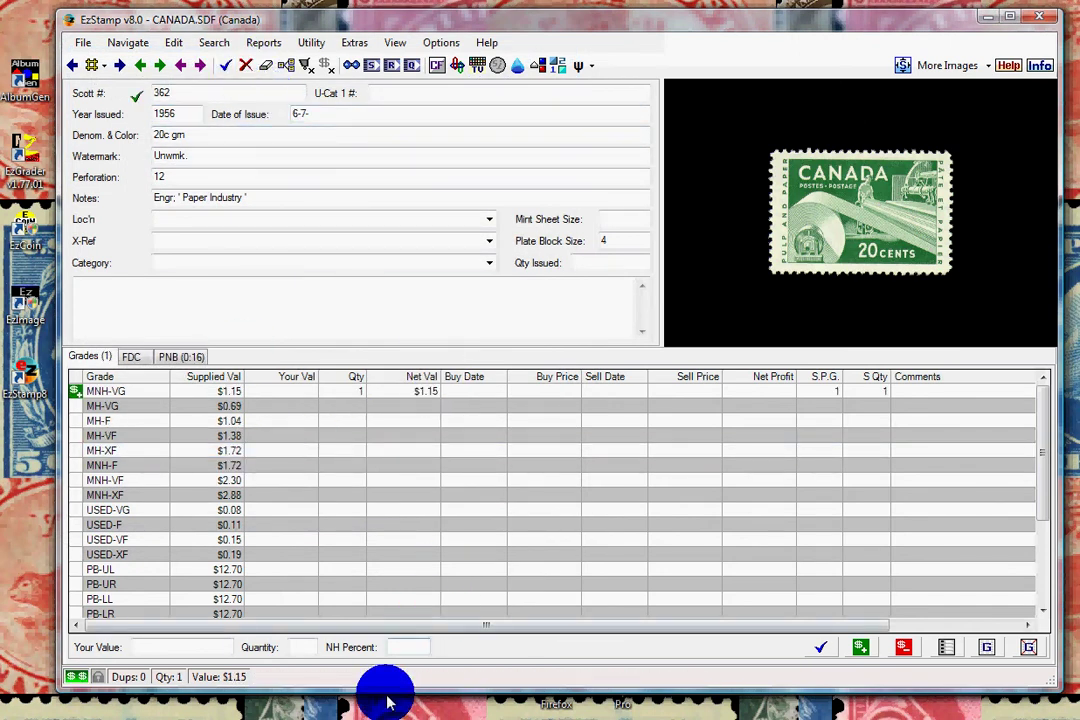
Step: Close the identified cdn2.jpg image in EzImage and return to EzStamp
{"action": "left_click", "coordinate": [497, 719]}
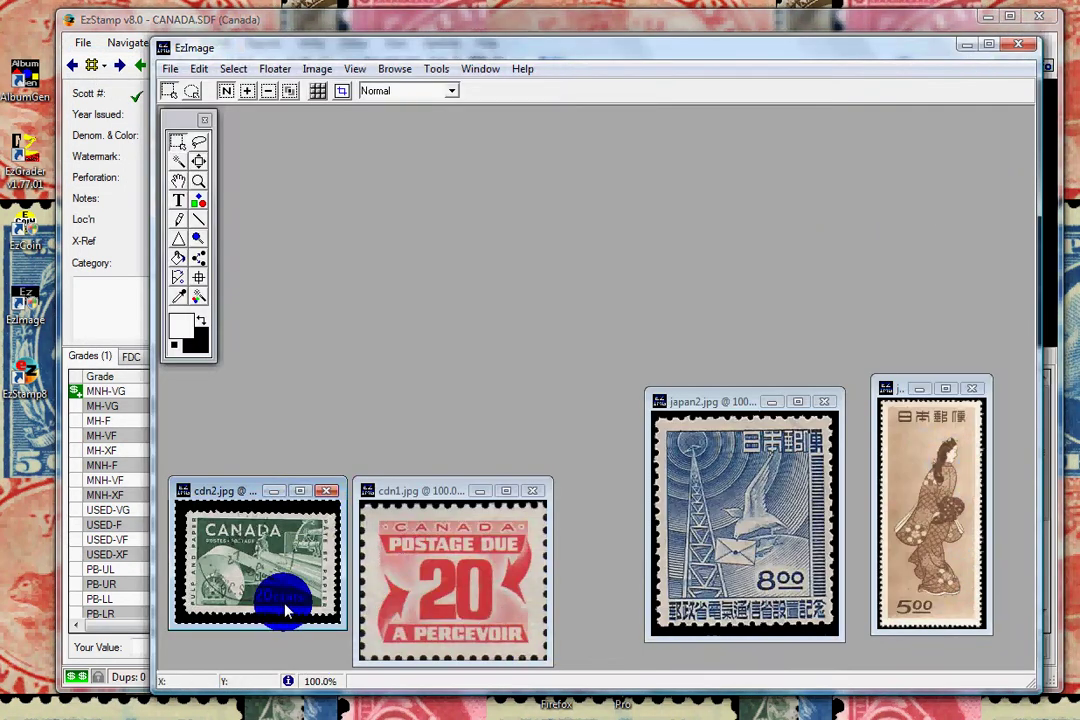
{"action": "left_click", "coordinate": [329, 492]}
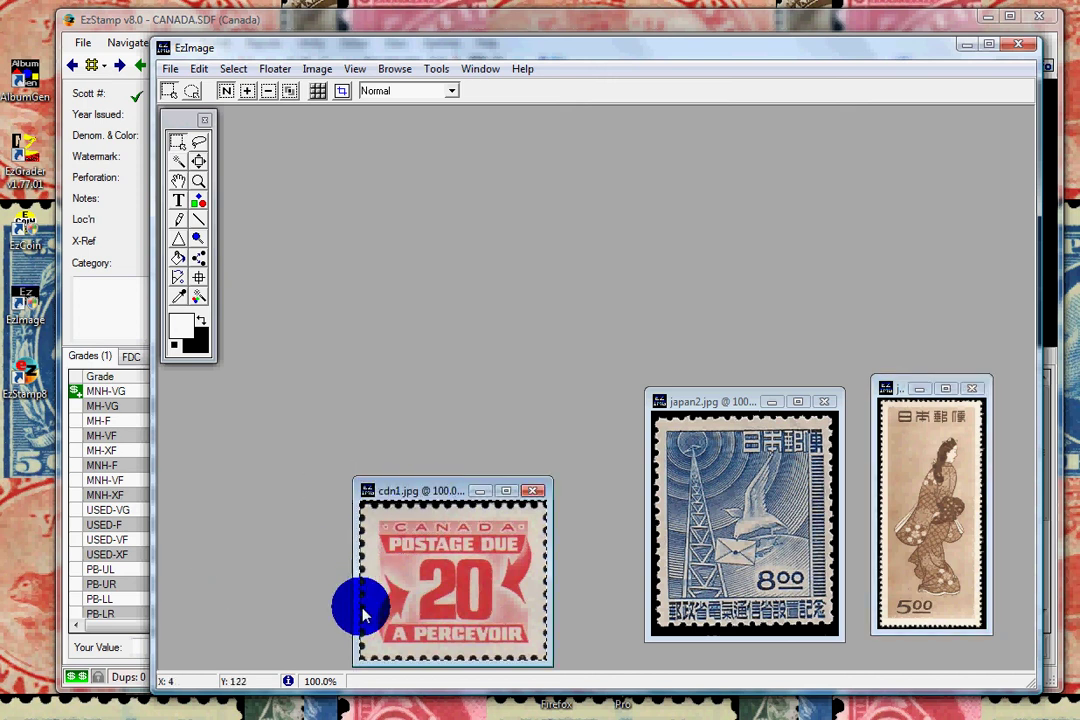
{"action": "left_click", "coordinate": [118, 545]}
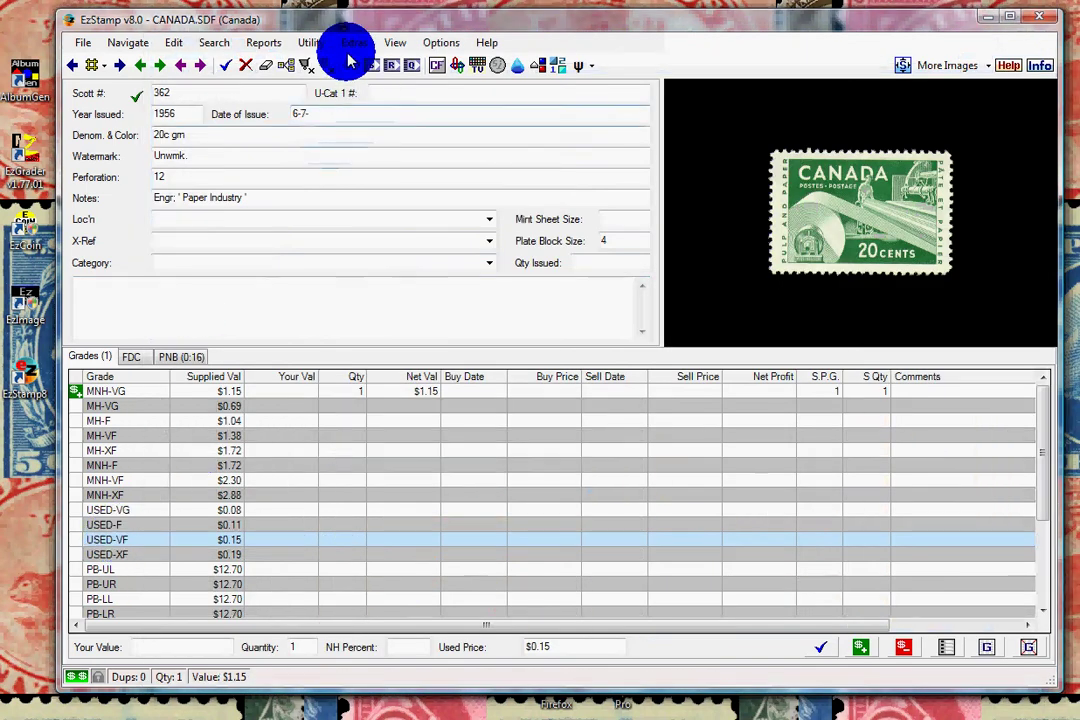
Step: Run interactive SRS limited to the 115 Canada stamps with 20c denomination
{"action": "left_click", "coordinate": [347, 40]}
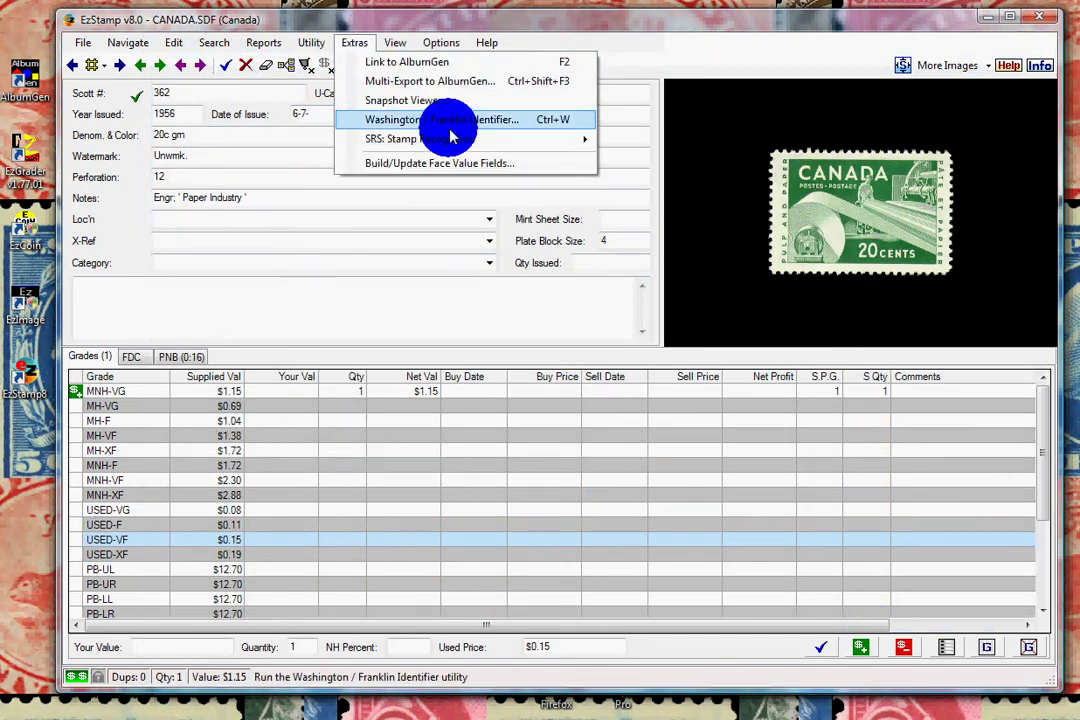
{"action": "mouse_move", "coordinate": [462, 142]}
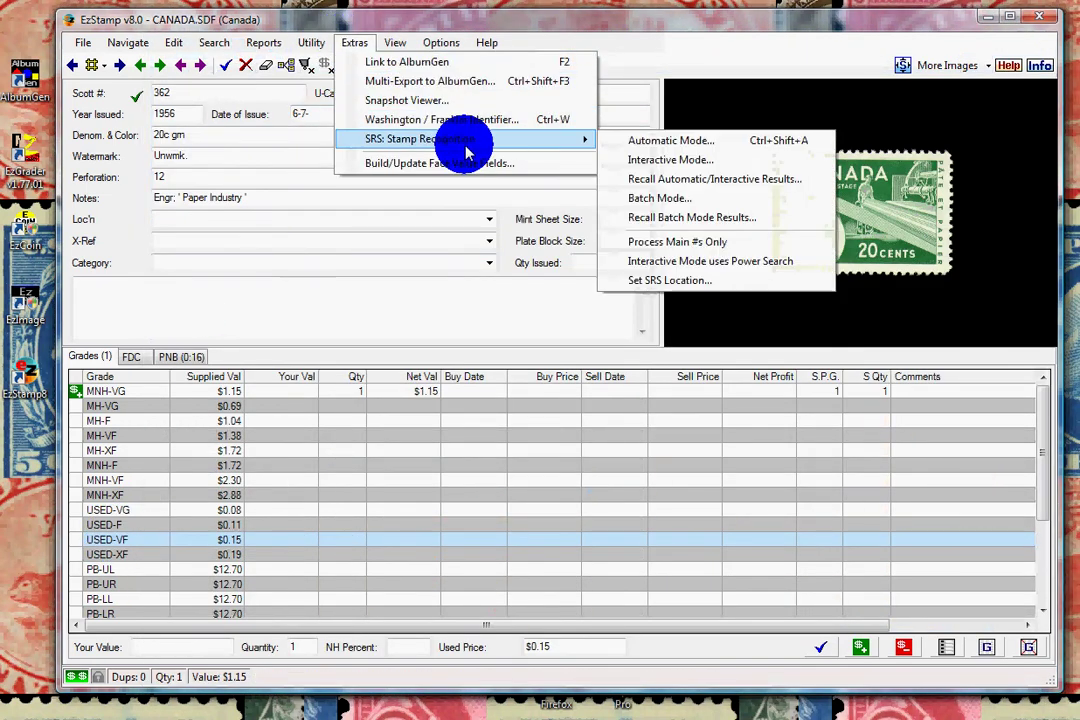
{"action": "left_click", "coordinate": [697, 166]}
{"action": "left_click", "coordinate": [537, 465]}
{"action": "type", "text": "20c"}
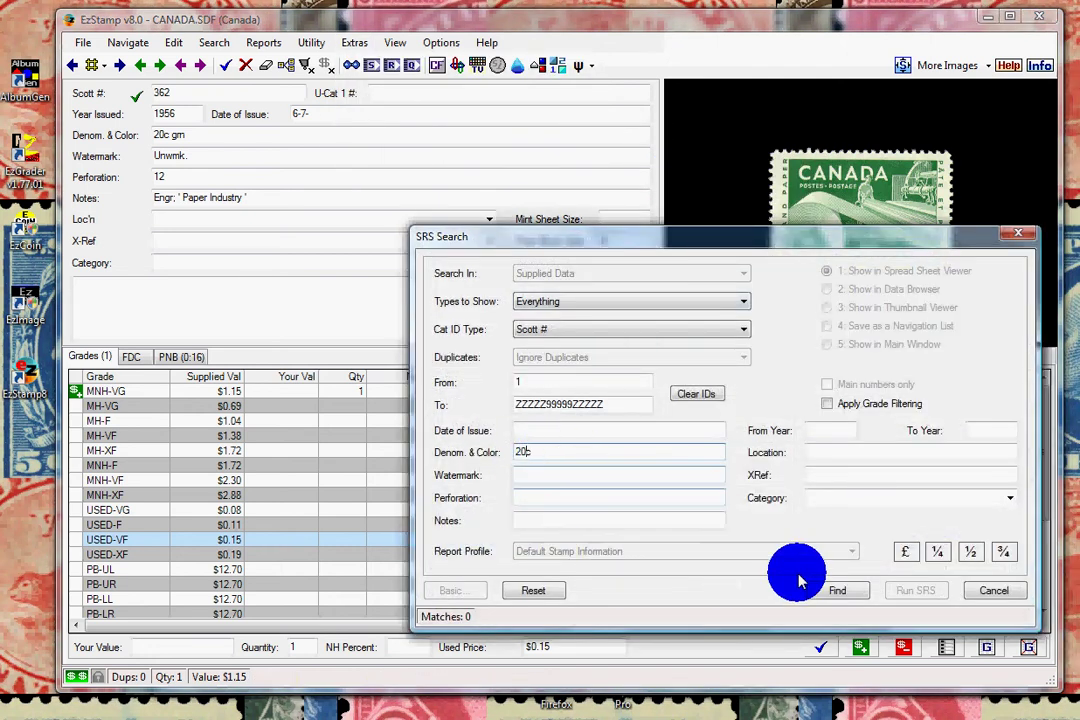
{"action": "left_click", "coordinate": [830, 590]}
{"action": "left_click", "coordinate": [898, 598]}
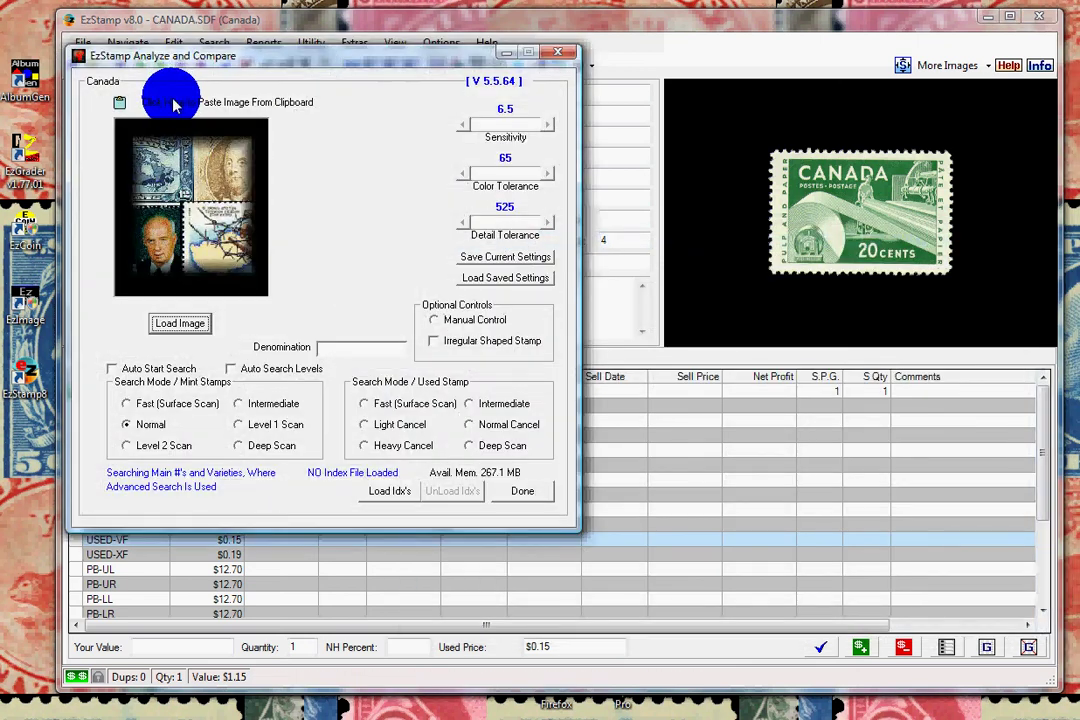
Step: Identify the pasted red 20c Postage Due image as J38, then close the analysis
{"action": "left_click", "coordinate": [173, 103]}
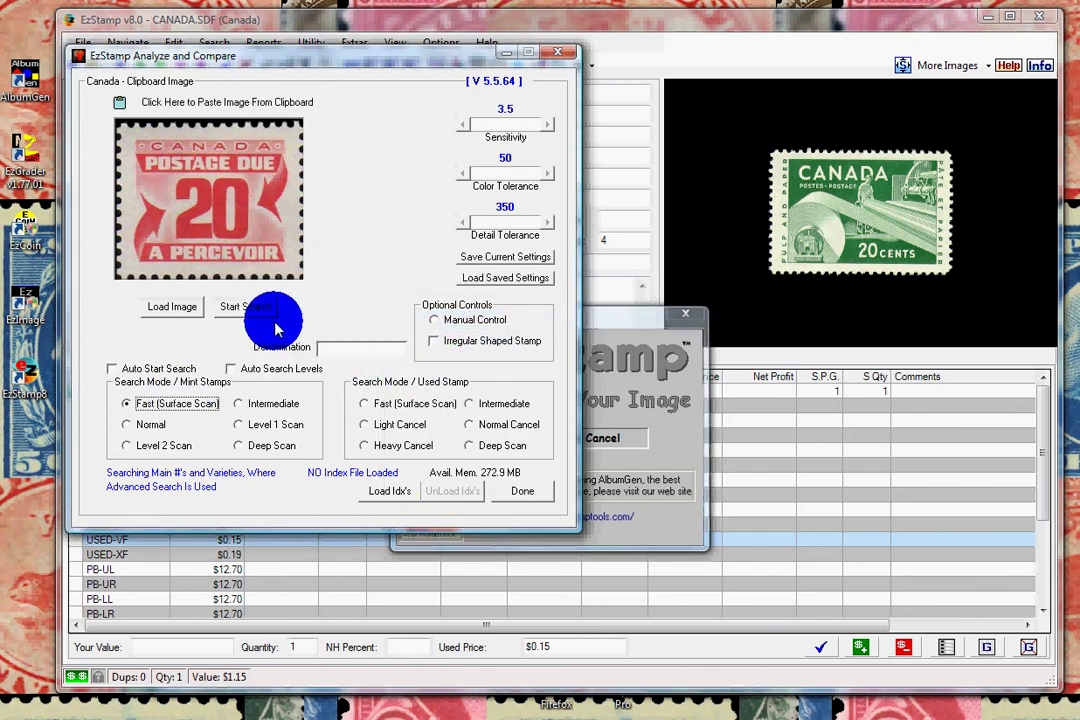
{"action": "left_click", "coordinate": [268, 311]}
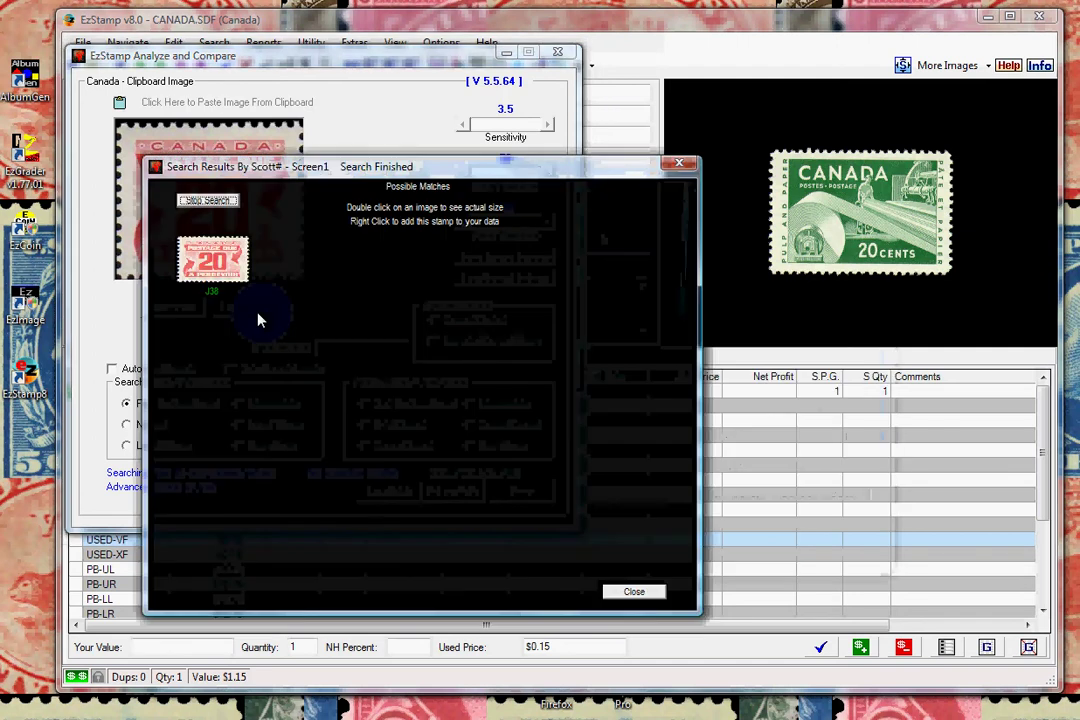
{"action": "left_click", "coordinate": [215, 262]}
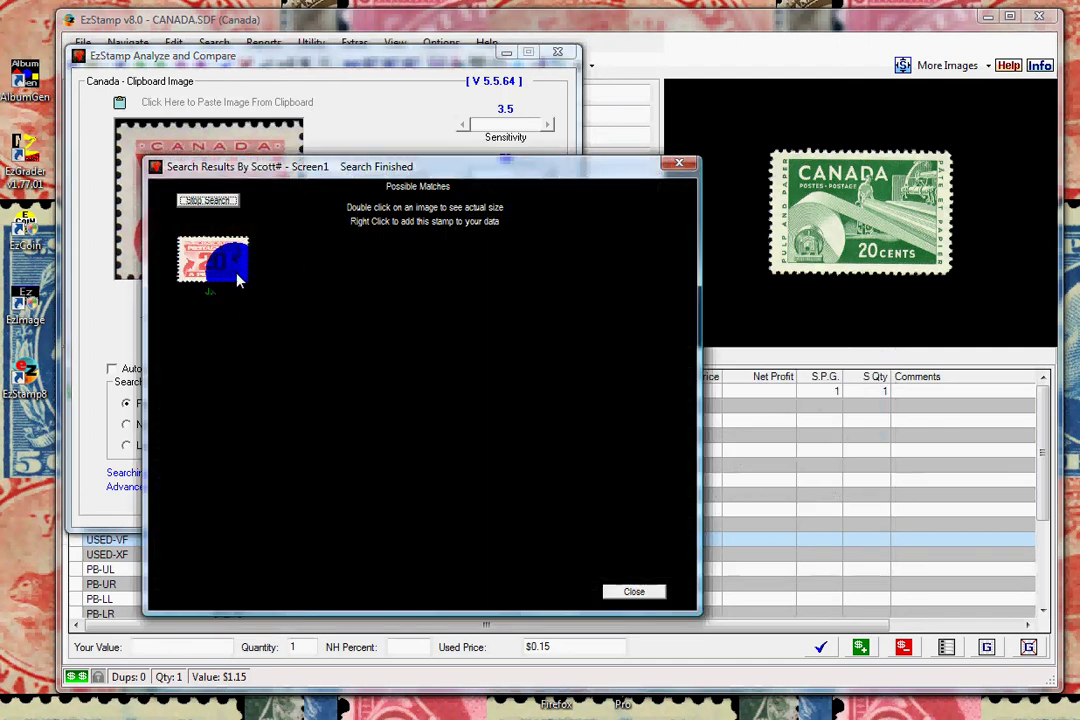
{"action": "left_click", "coordinate": [633, 595]}
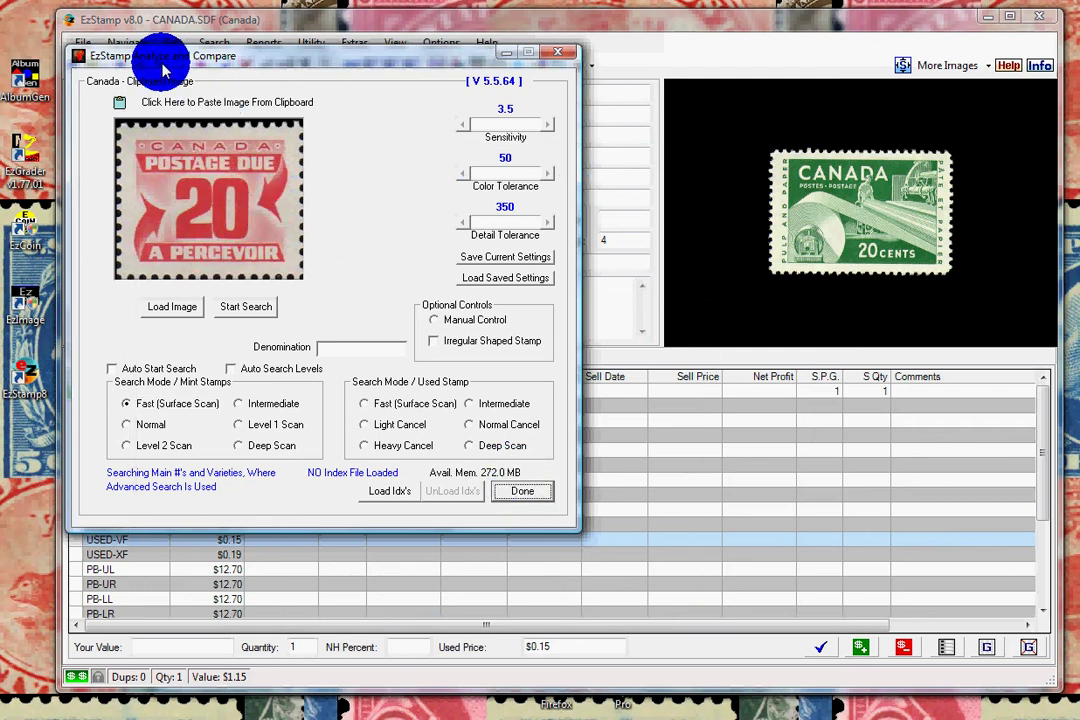
{"action": "left_click", "coordinate": [540, 492]}
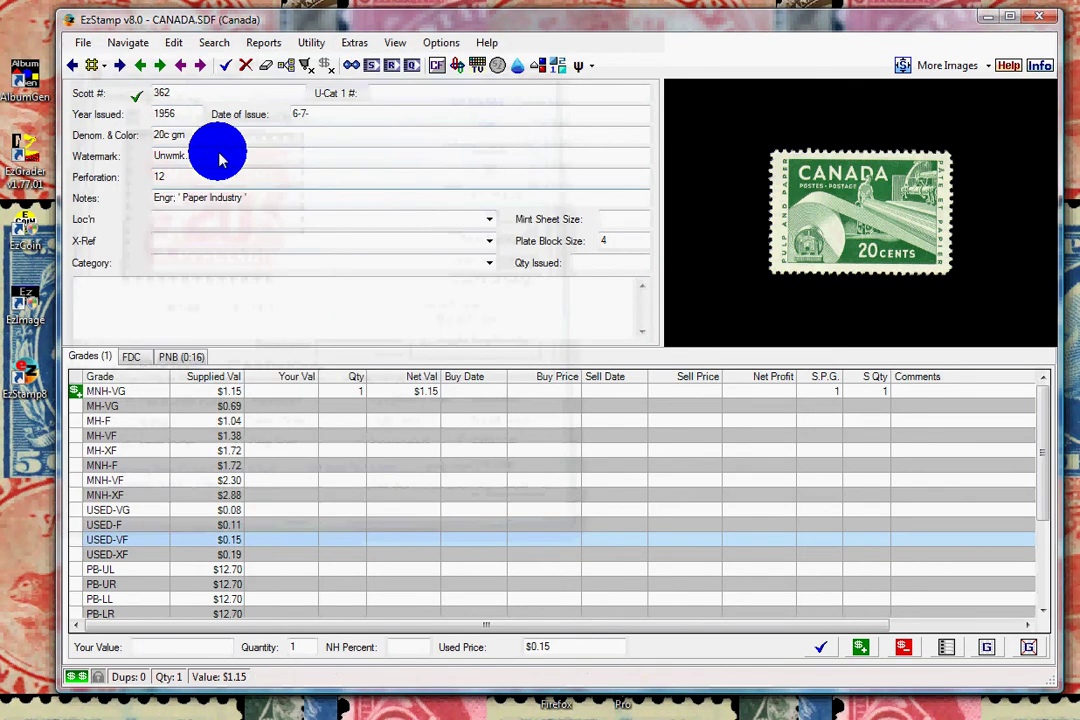
Step: Open JAPAN.SDF from recent files, close cdn1.jpg, and select the blue 8.00 image
{"action": "left_click", "coordinate": [82, 43]}
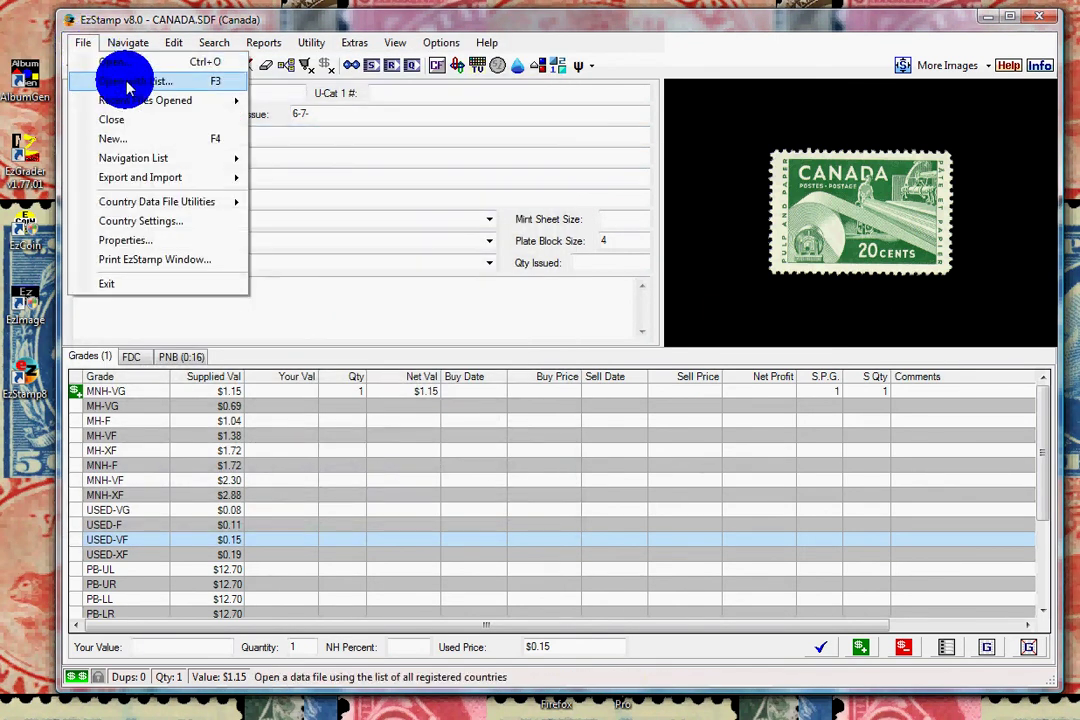
{"action": "mouse_move", "coordinate": [137, 100]}
{"action": "left_click", "coordinate": [381, 152]}
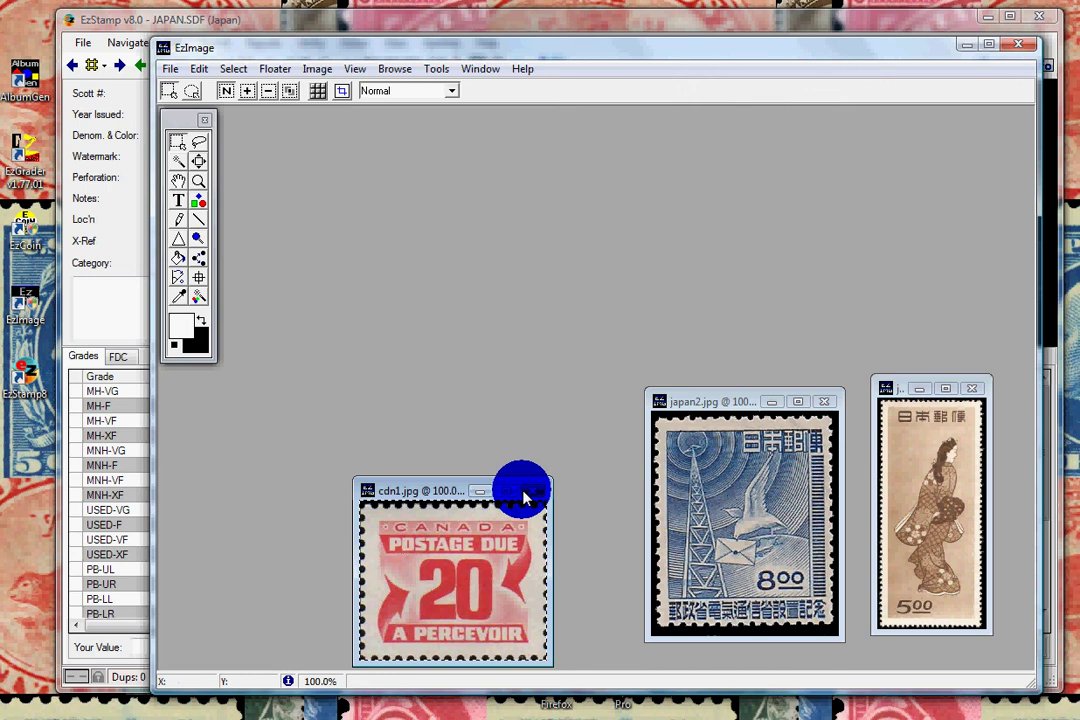
{"action": "left_click", "coordinate": [536, 491]}
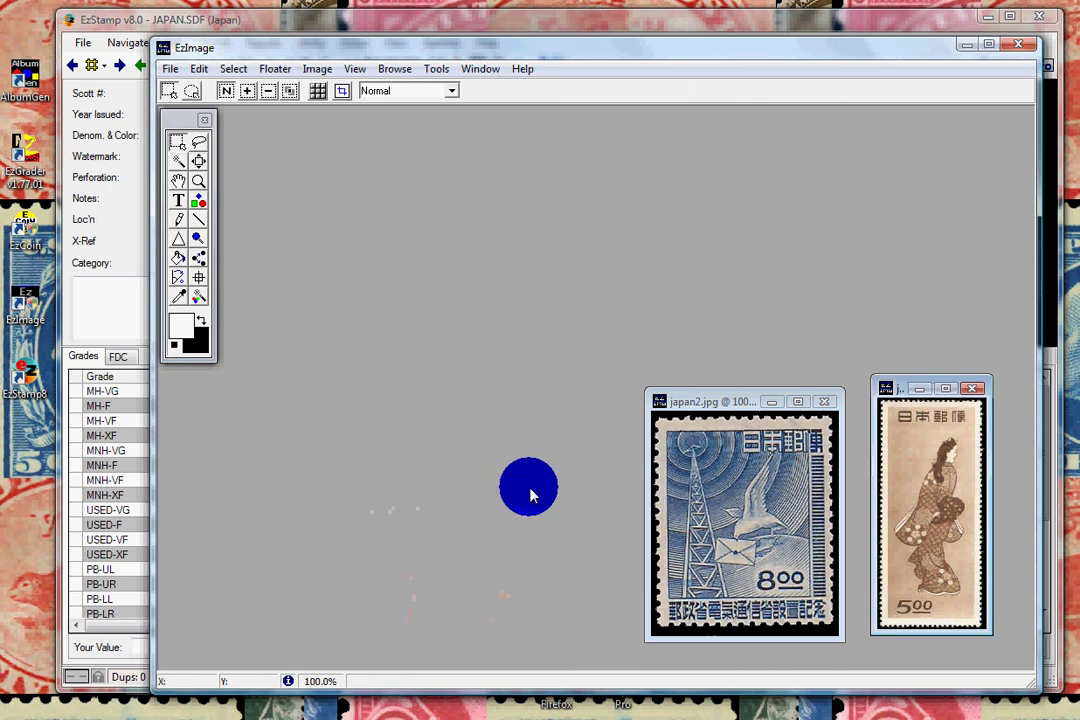
{"action": "left_click", "coordinate": [727, 409]}
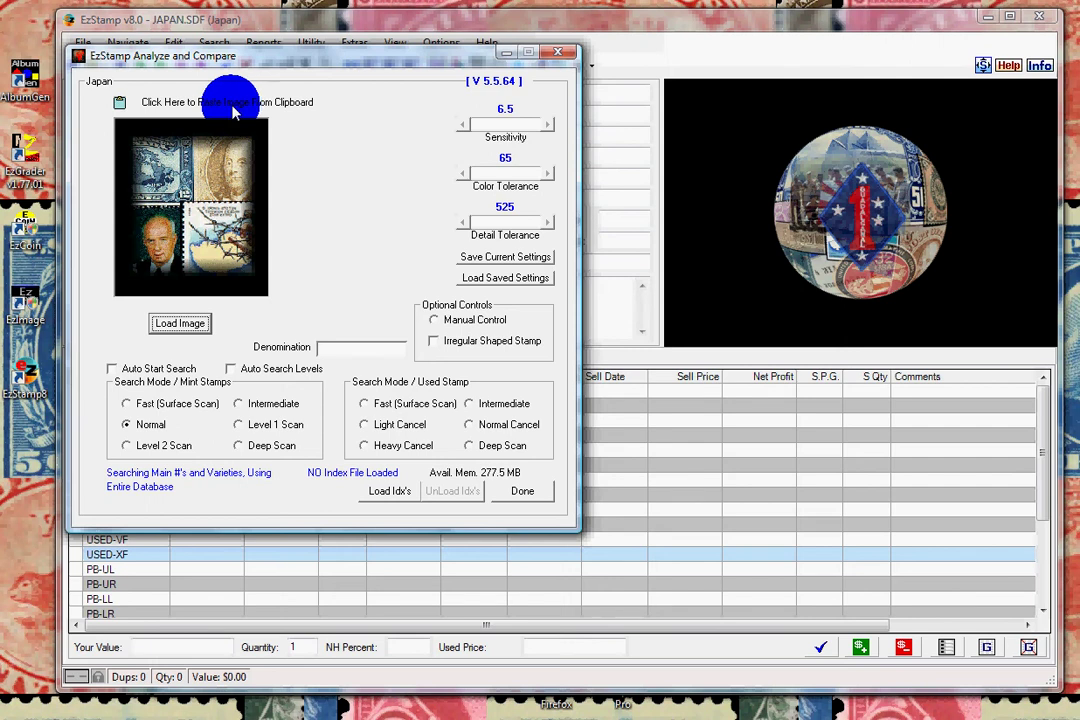
Step: Search the pasted blue 8.00 Japanese stamp, inspect sole match 458, then switch to EzImage
{"action": "left_click", "coordinate": [229, 101]}
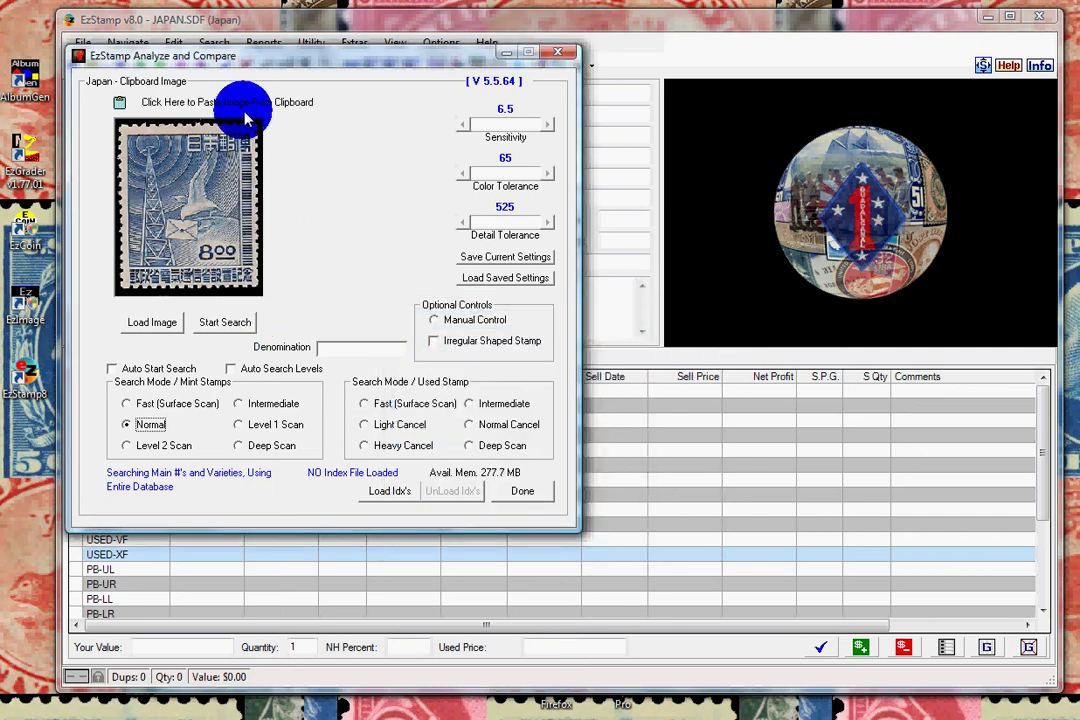
{"action": "left_click", "coordinate": [225, 324]}
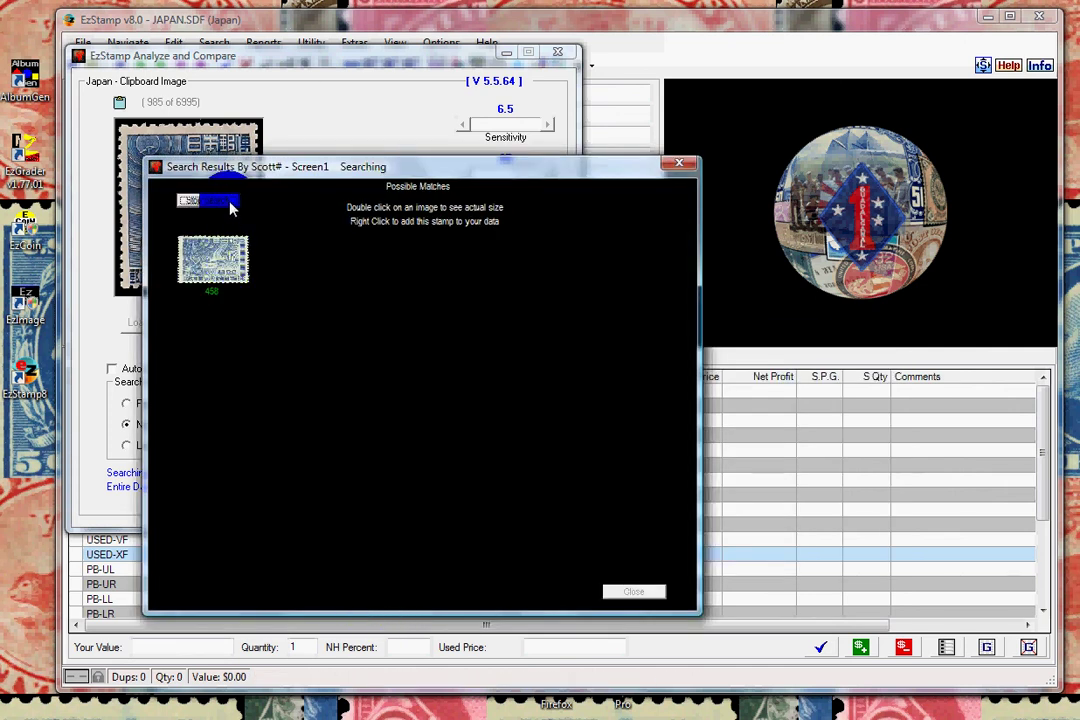
{"action": "double_click", "coordinate": [226, 262]}
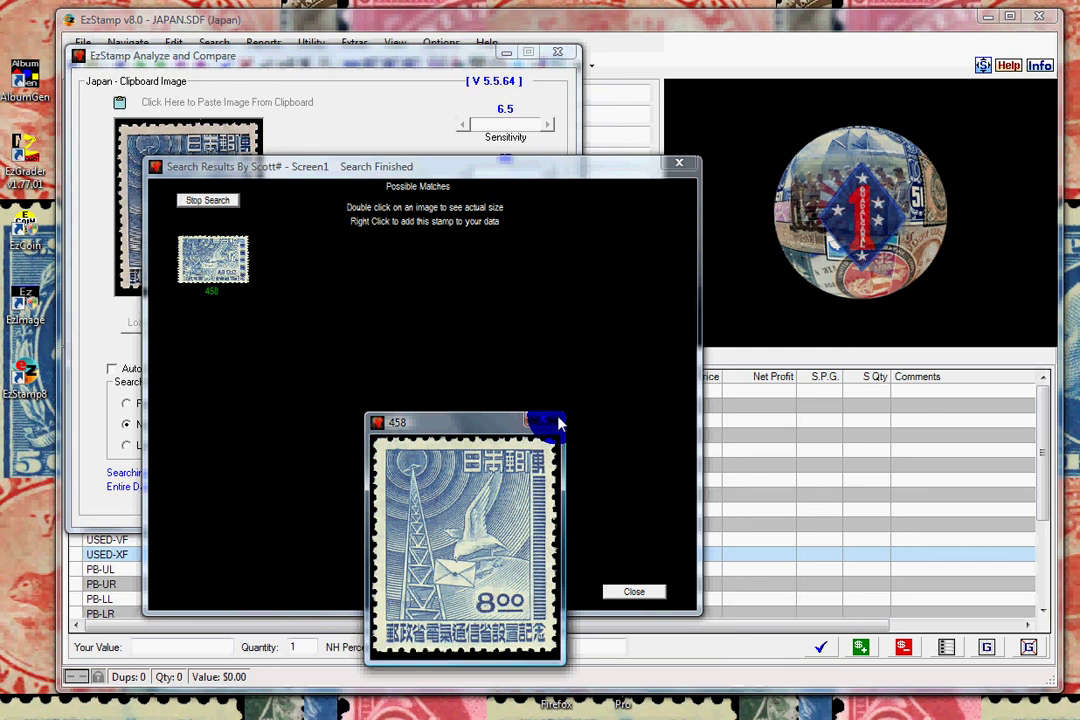
{"action": "left_click", "coordinate": [552, 426]}
{"action": "left_click", "coordinate": [617, 590]}
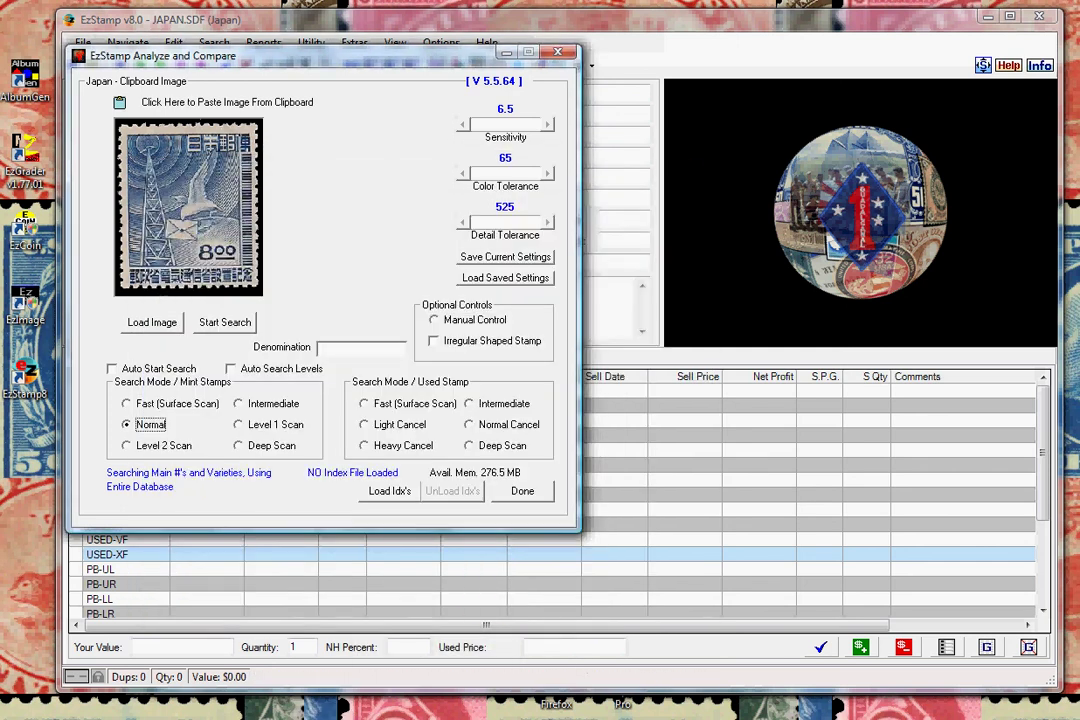
{"action": "key", "text": "alt+Tab"}
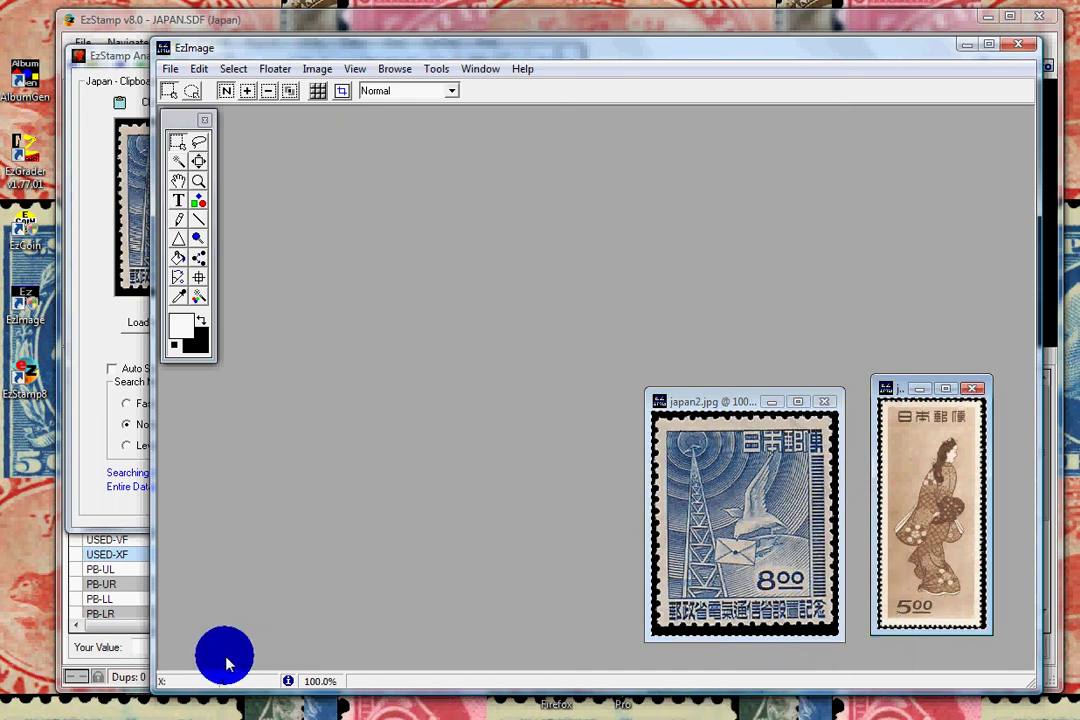
Step: Search the pasted brown 5.00 stamp by denomination, rerunning until a match appears
{"action": "left_click", "coordinate": [100, 445]}
{"action": "left_click", "coordinate": [333, 350]}
{"action": "type", "text": "8"}
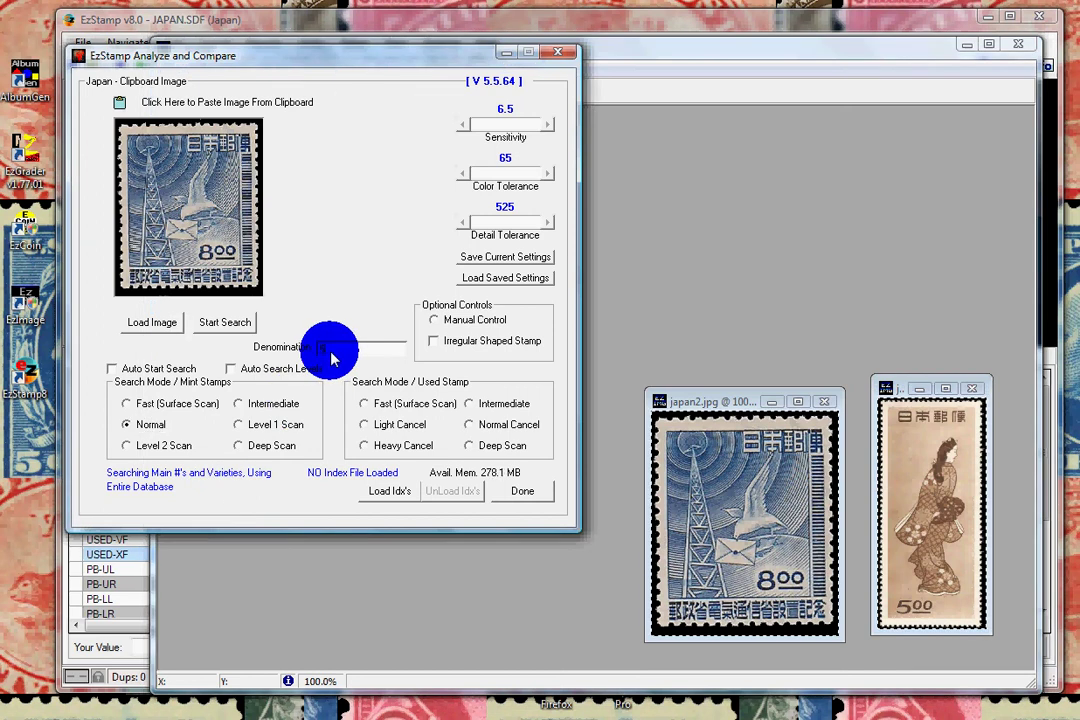
{"action": "type", "text": "s"}
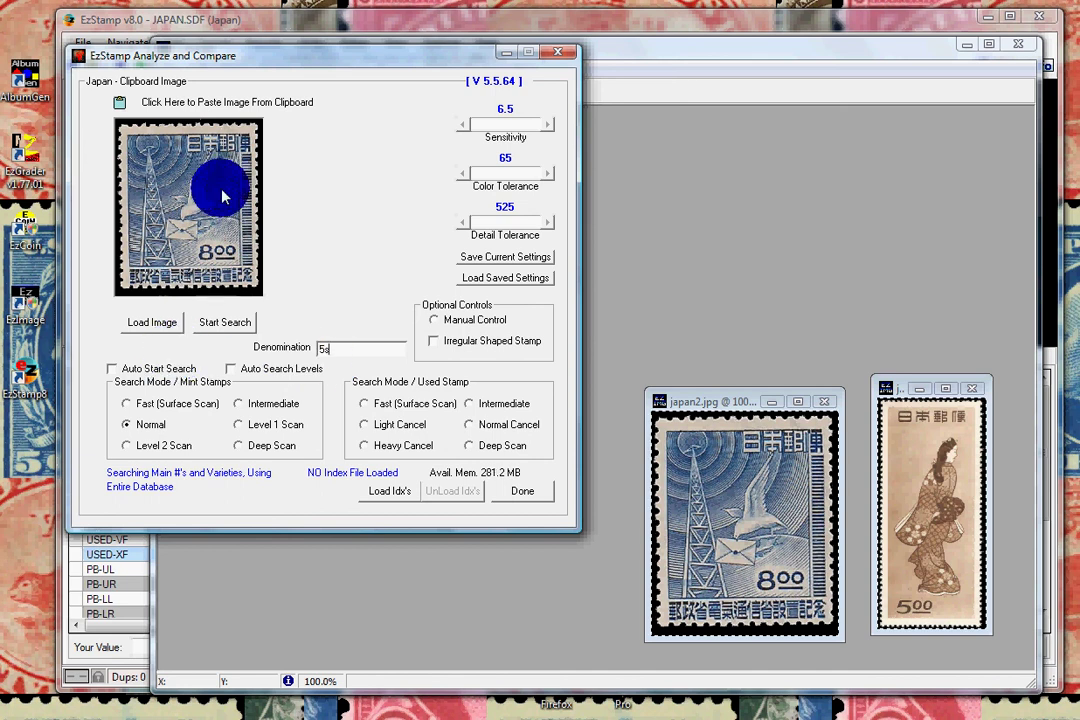
{"action": "left_click", "coordinate": [215, 101]}
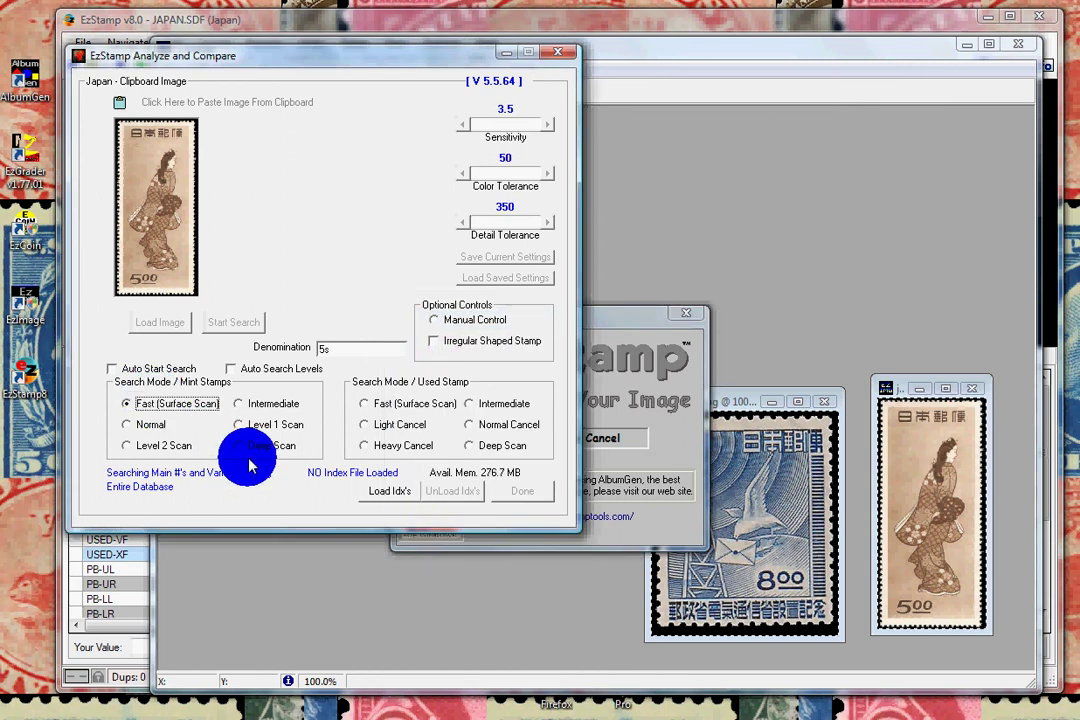
{"action": "left_click", "coordinate": [255, 326]}
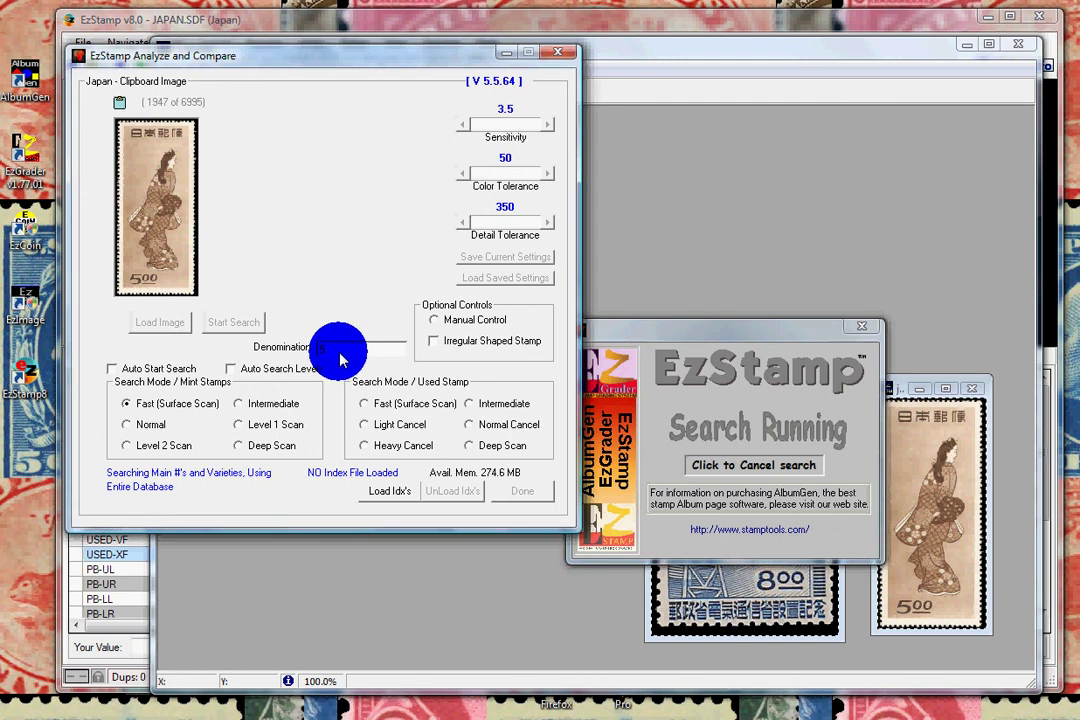
{"action": "left_click", "coordinate": [748, 463]}
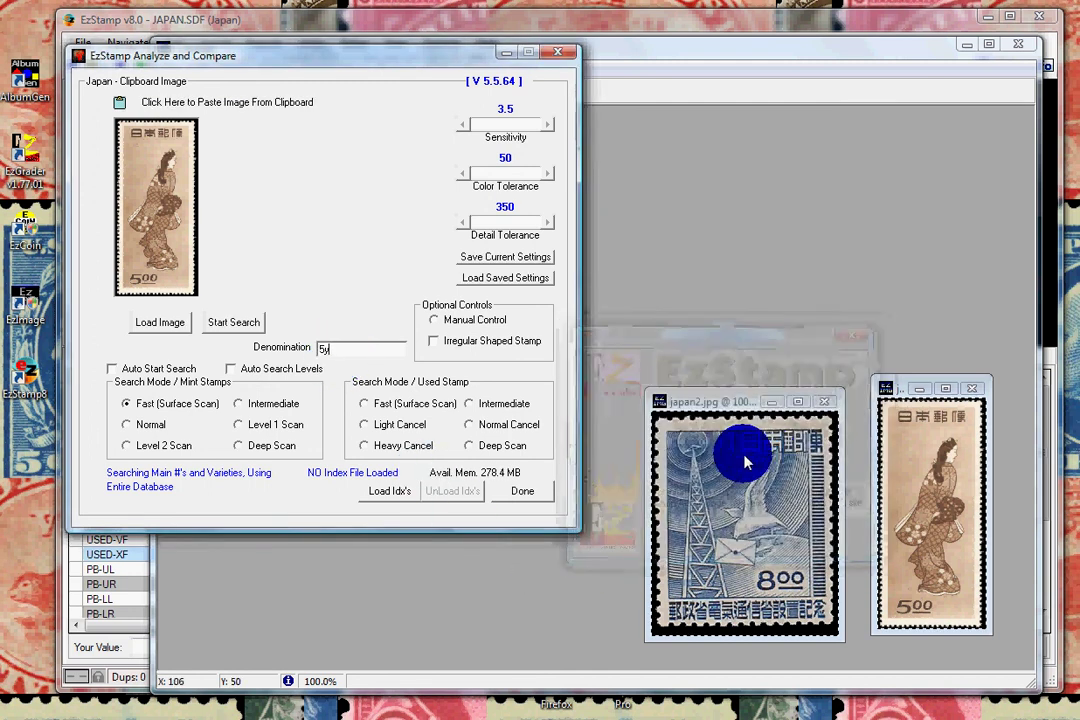
{"action": "left_click", "coordinate": [234, 324]}
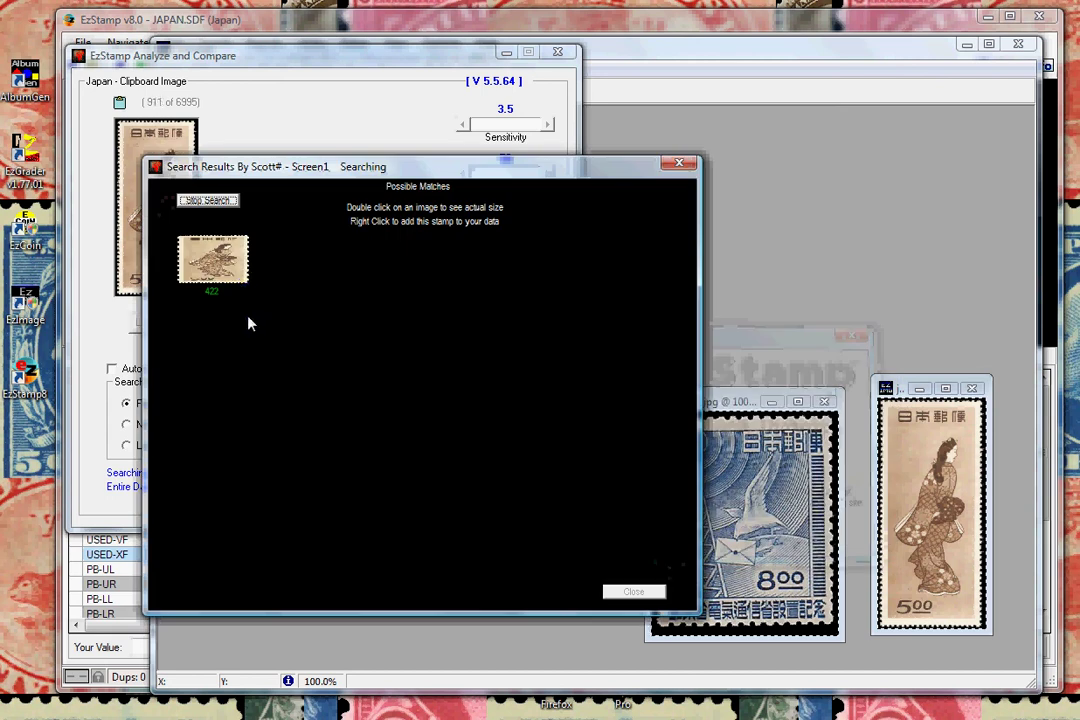
{"action": "left_click", "coordinate": [208, 200]}
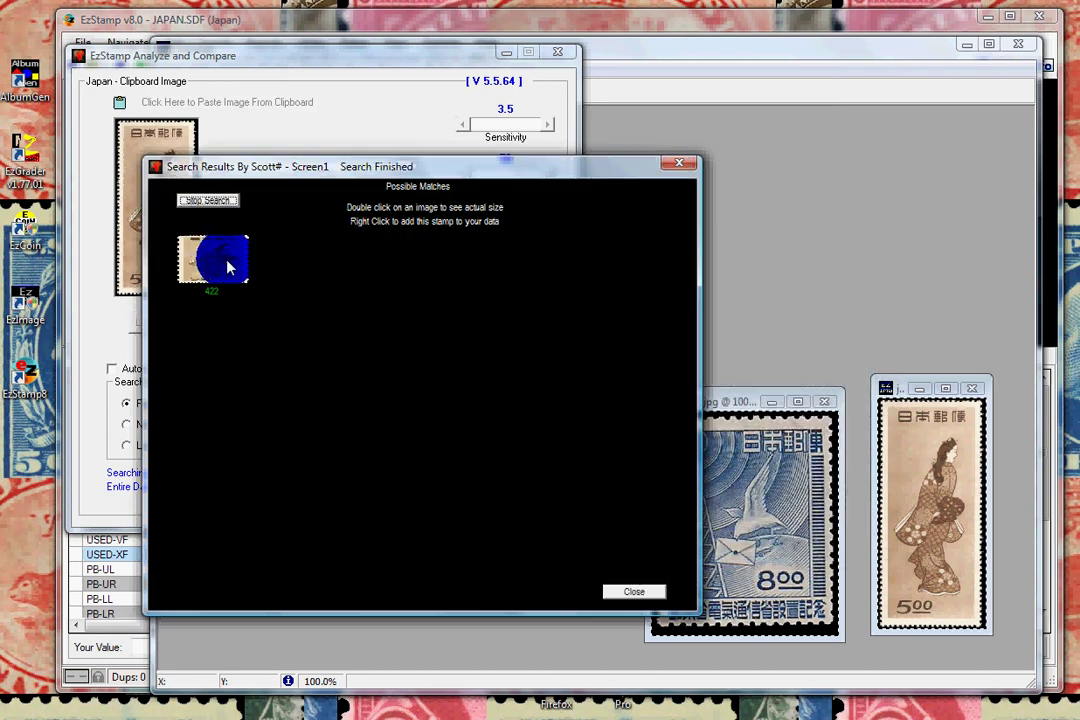
Step: Inspect match 422, add it to the Japan data, and close the analysis
{"action": "double_click", "coordinate": [224, 267]}
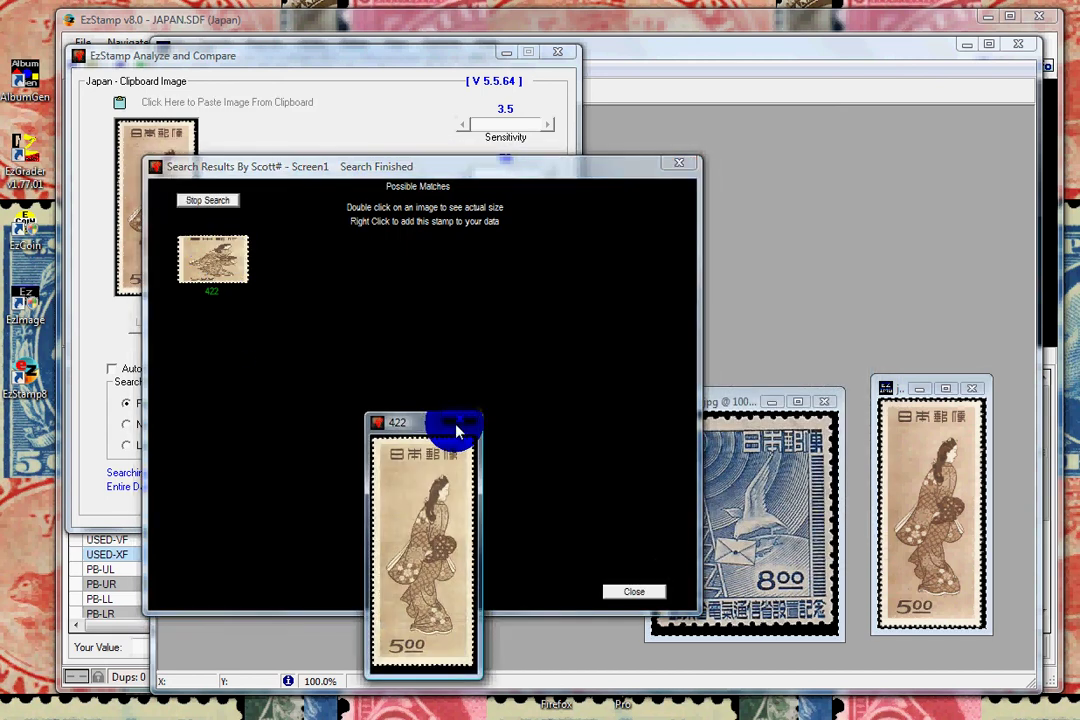
{"action": "left_click", "coordinate": [459, 419]}
{"action": "right_click", "coordinate": [222, 252]}
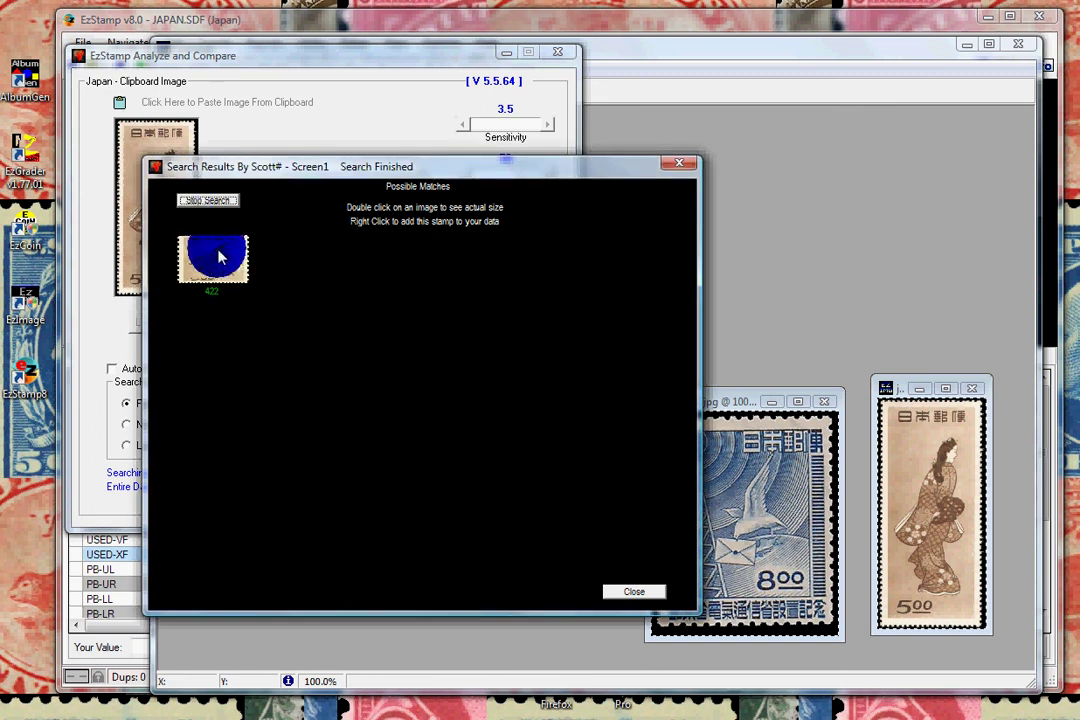
{"action": "left_click", "coordinate": [701, 484]}
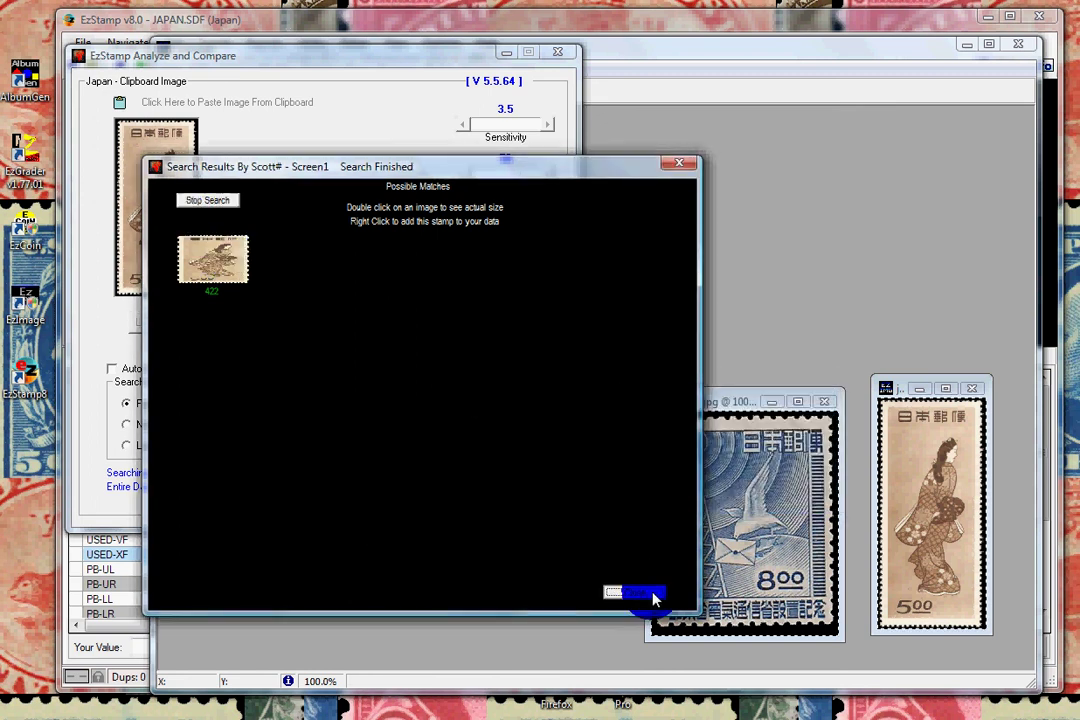
{"action": "left_click", "coordinate": [645, 592]}
{"action": "left_click", "coordinate": [521, 493]}
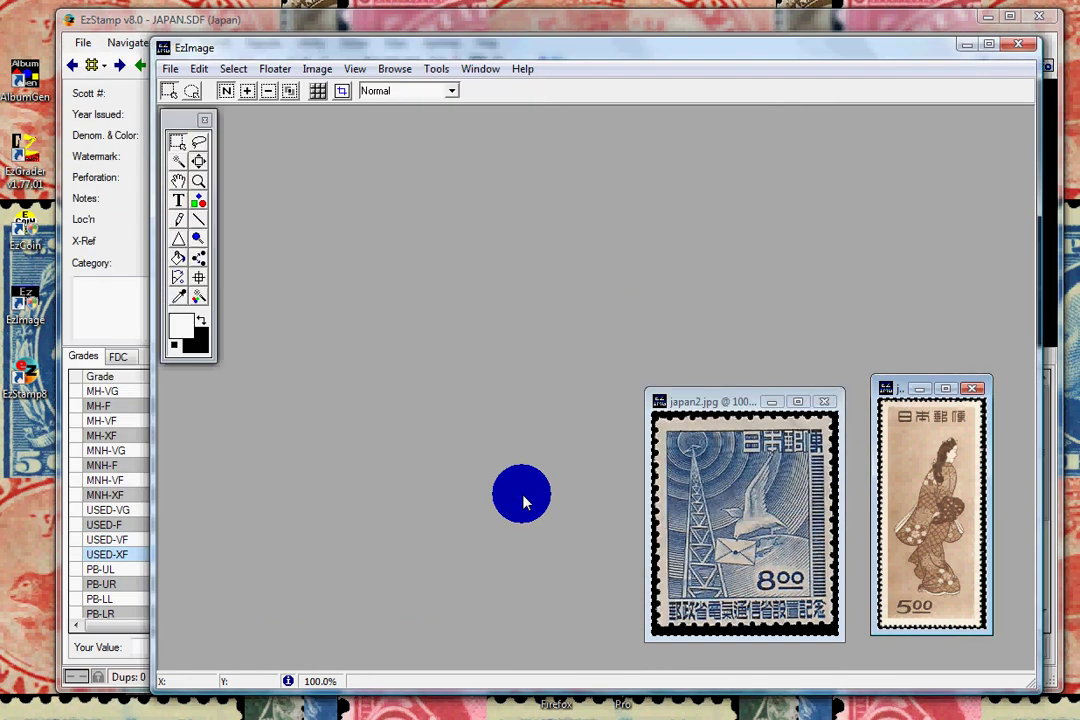
Step: Add one MH-XF copy of the 1948 5y 'Beauty Looking Back' stamp and save
{"action": "left_click", "coordinate": [77, 421]}
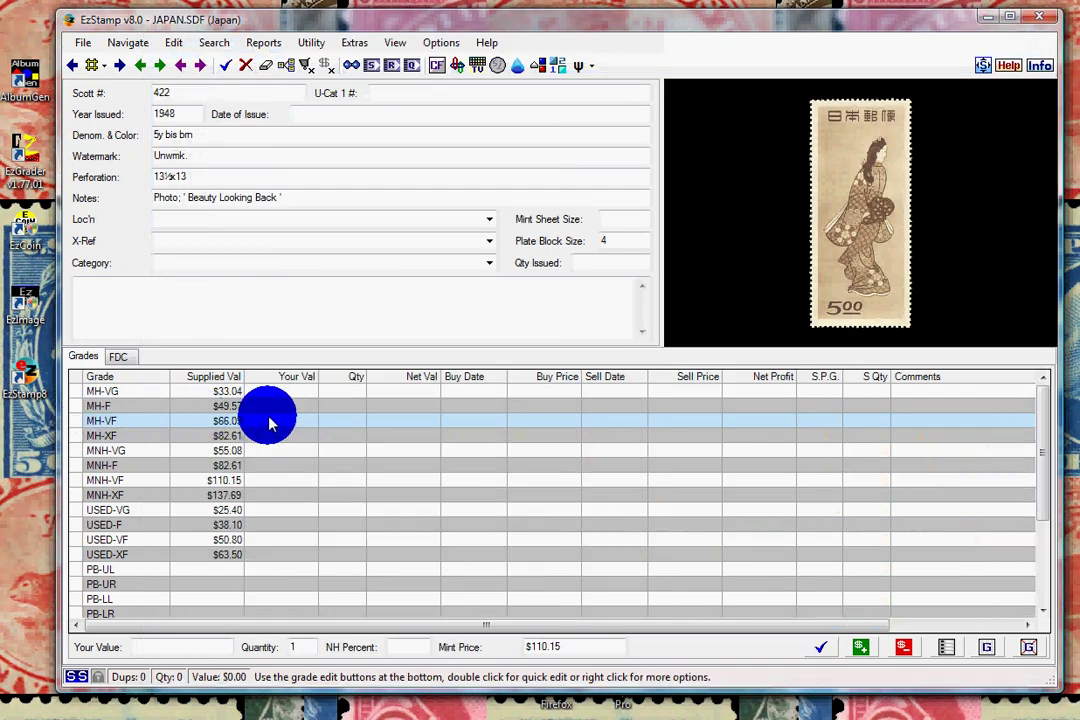
{"action": "double_click", "coordinate": [236, 436]}
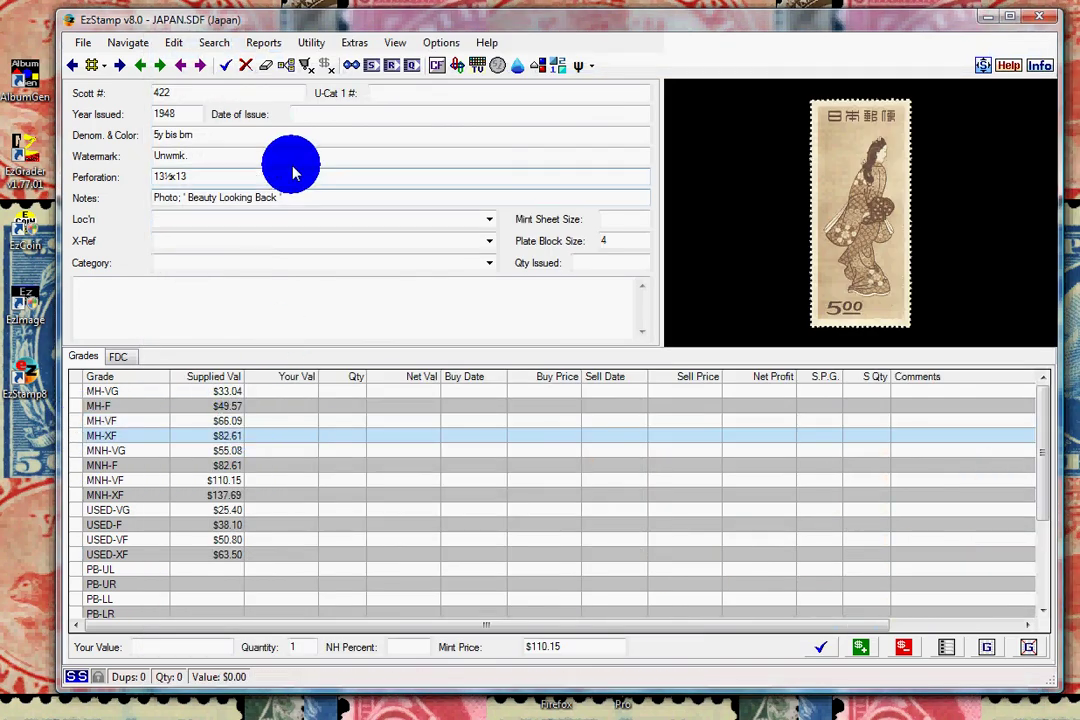
{"action": "left_click", "coordinate": [224, 66]}
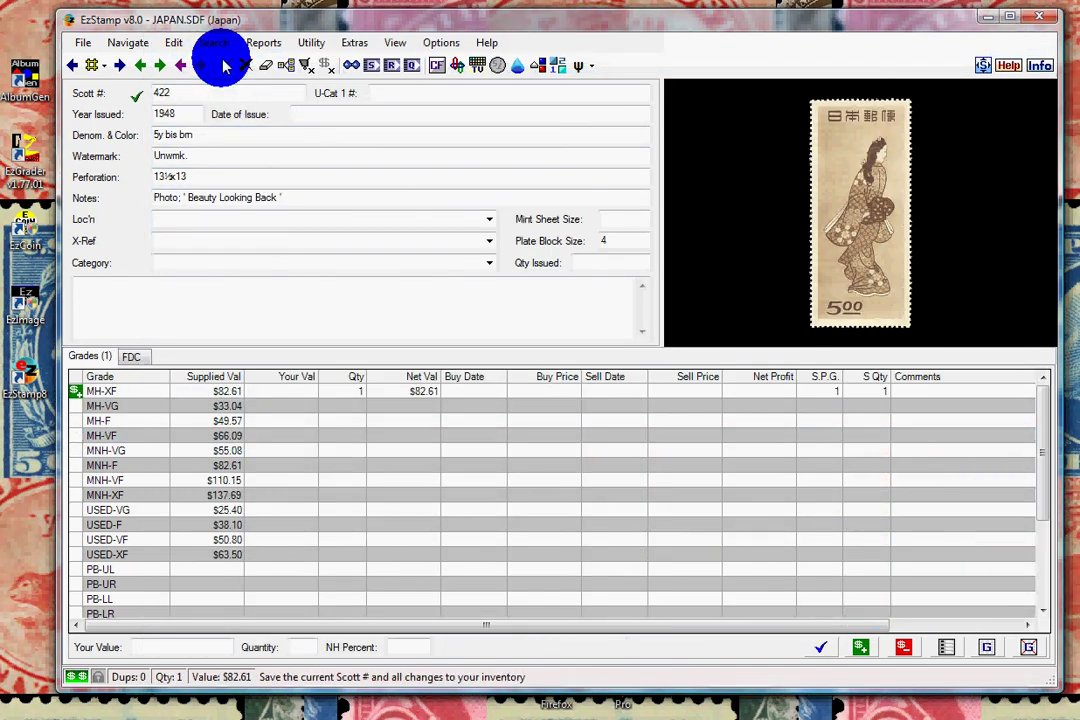